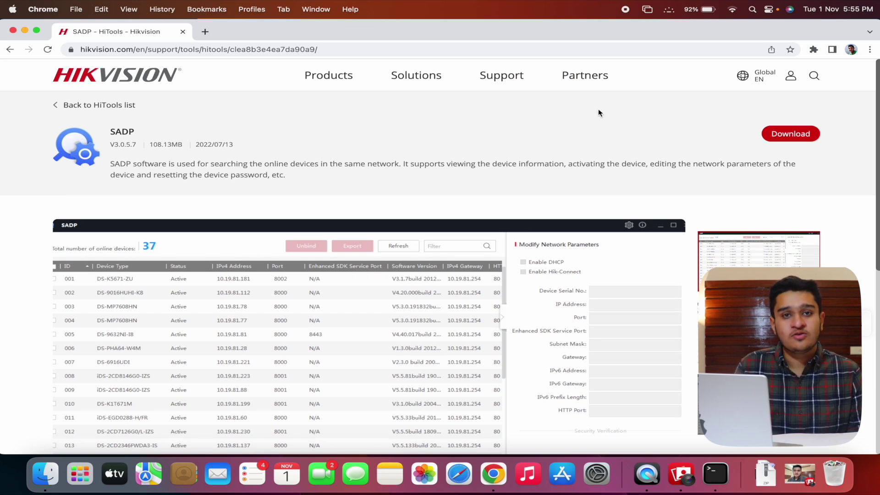
# Launch SADPTool from Launchpad to scan for the 11 online devices on 192.168.1.x.
pyautogui.moveTo(339, 78)
pyautogui.moveTo(145, 138); pyautogui.dragTo(192, 135)
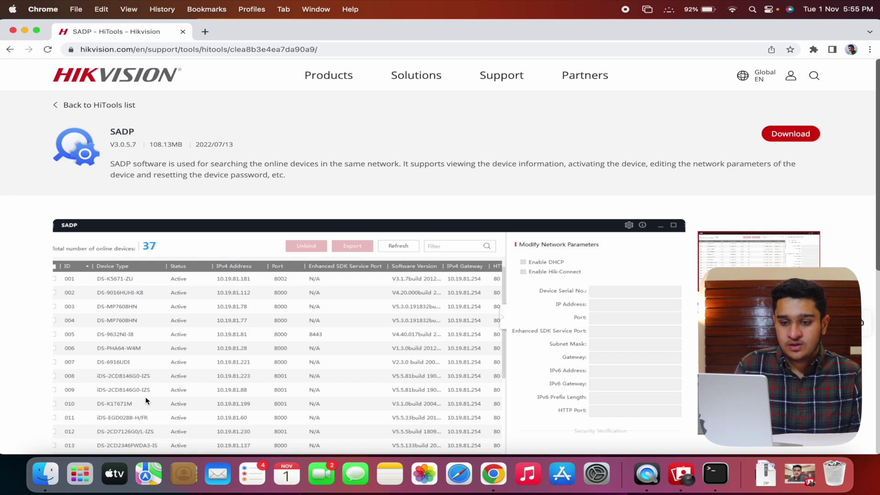
pyautogui.click(86, 463)
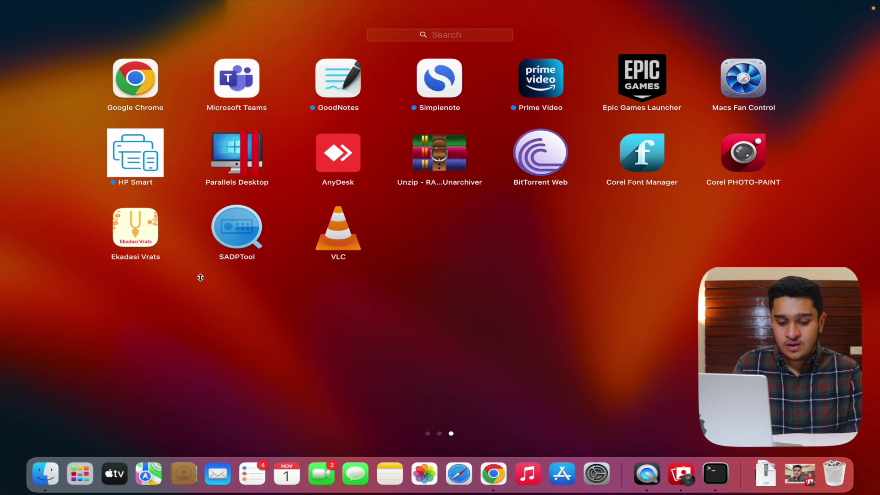
pyautogui.click(252, 229)
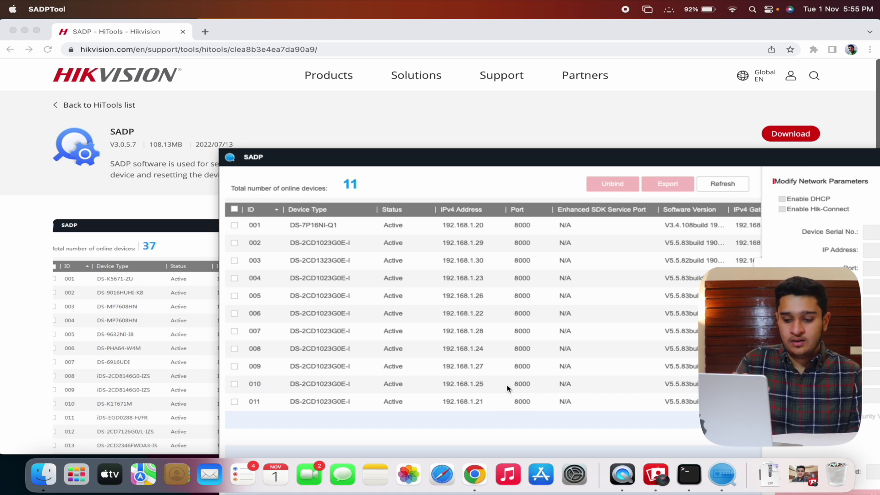
# Check the devices at 192.168.1.29 and 192.168.1.21 in SADPTool, then bring Chrome forward.
pyautogui.click(457, 243)
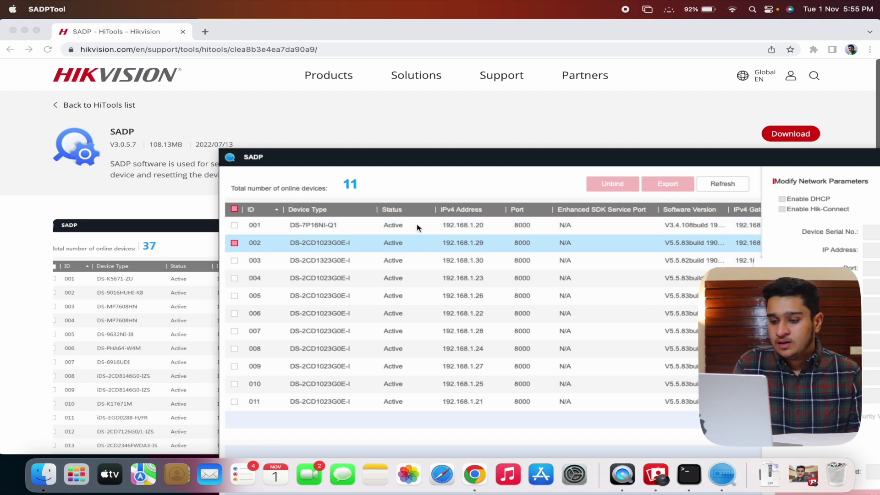
pyautogui.click(383, 401)
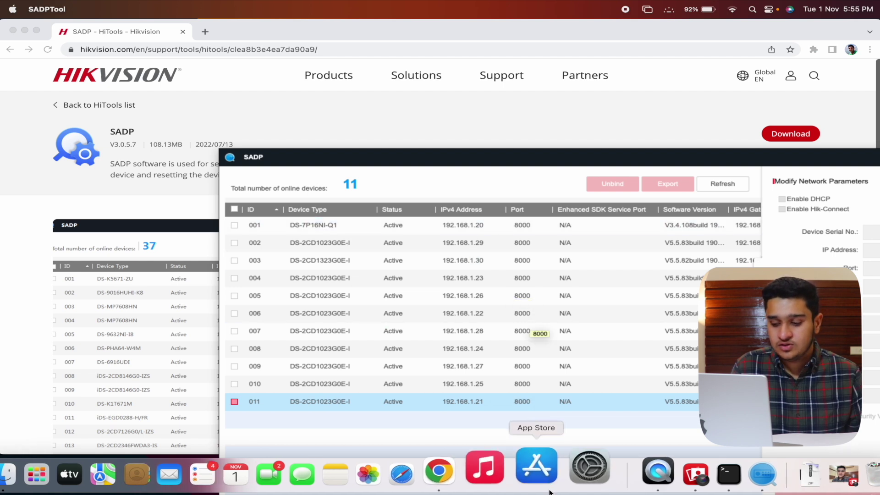
pyautogui.hscroll(10, 549, 408)
pyautogui.click(372, 146)
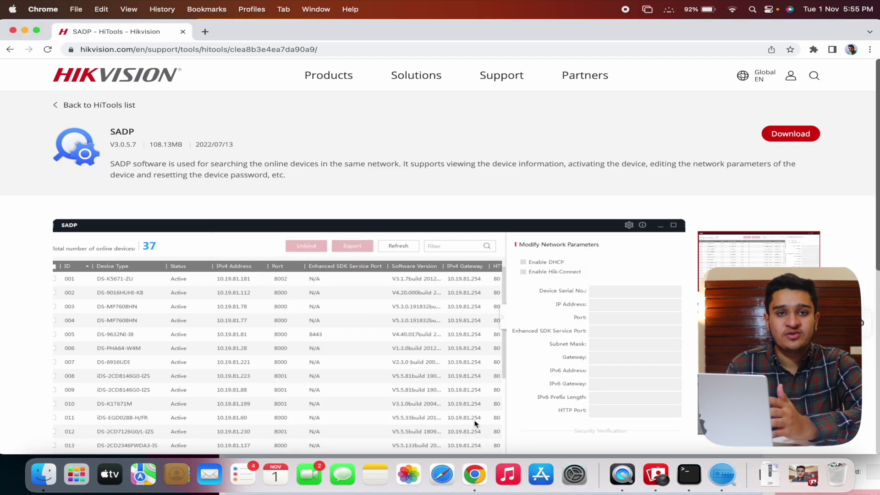
# In Safari, paste and load 192.168.1.21 to reach the camera's login page.
pyautogui.click(441, 466)
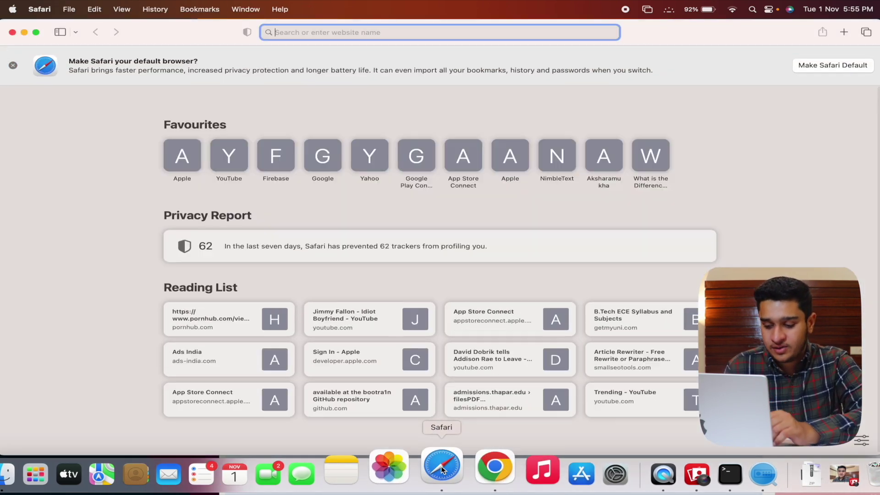
pyautogui.write('http://192.168.1.21/')
pyautogui.press('Return')
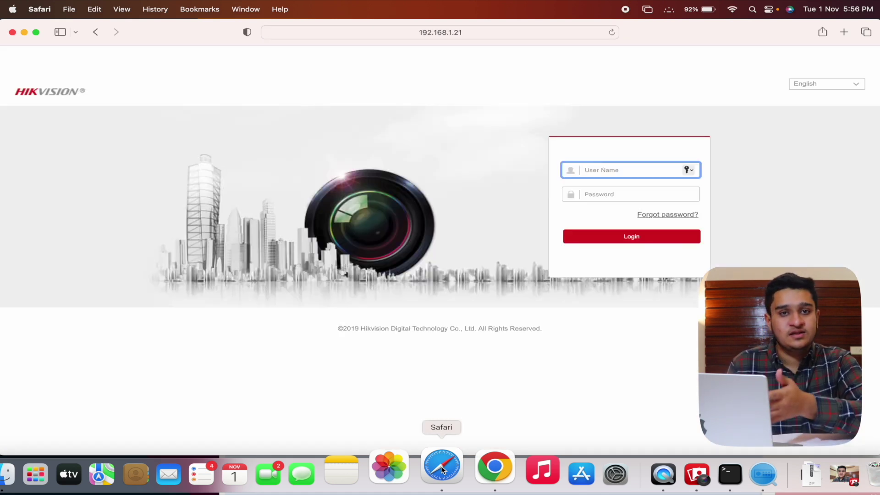
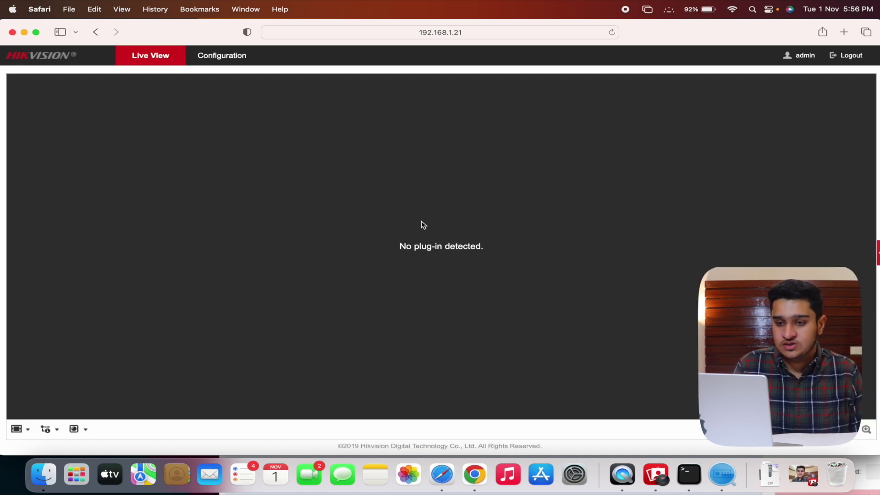
# Check that the Hikvision camera's RTSP port is 554 under Network > Basic Settings > Port.
pyautogui.click(212, 56)
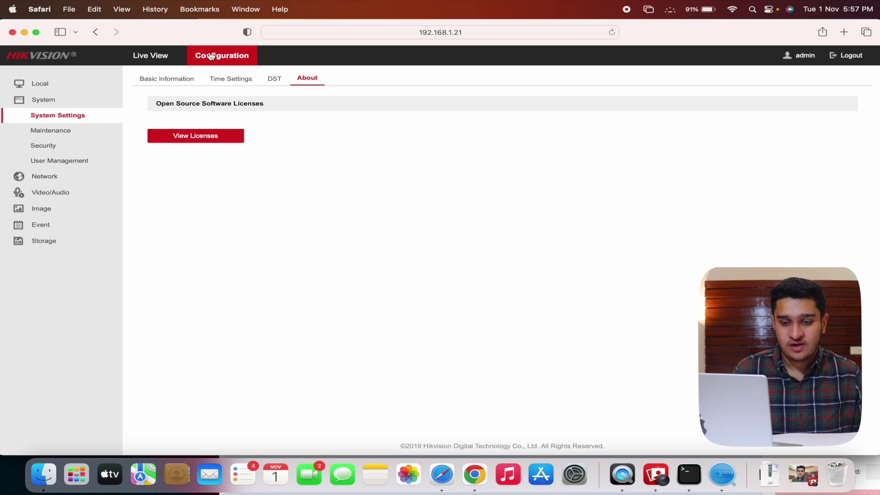
pyautogui.click(44, 176)
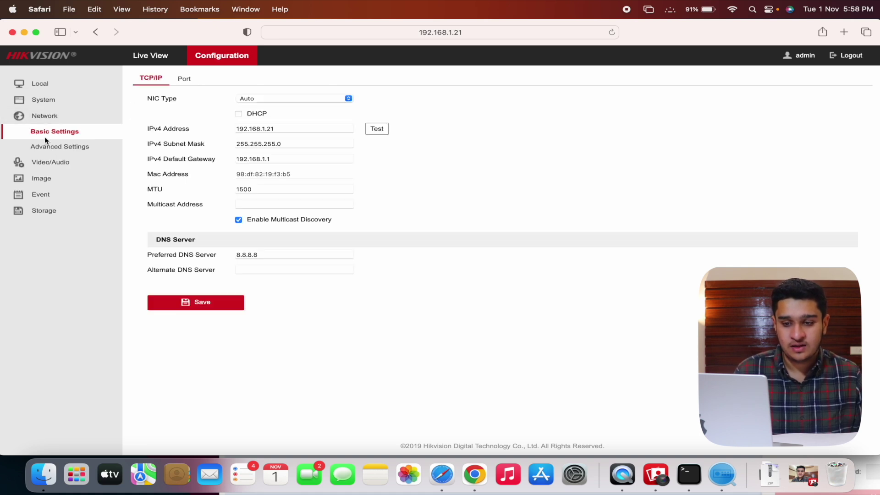
pyautogui.click(192, 78)
pyautogui.doubleClick(264, 113)
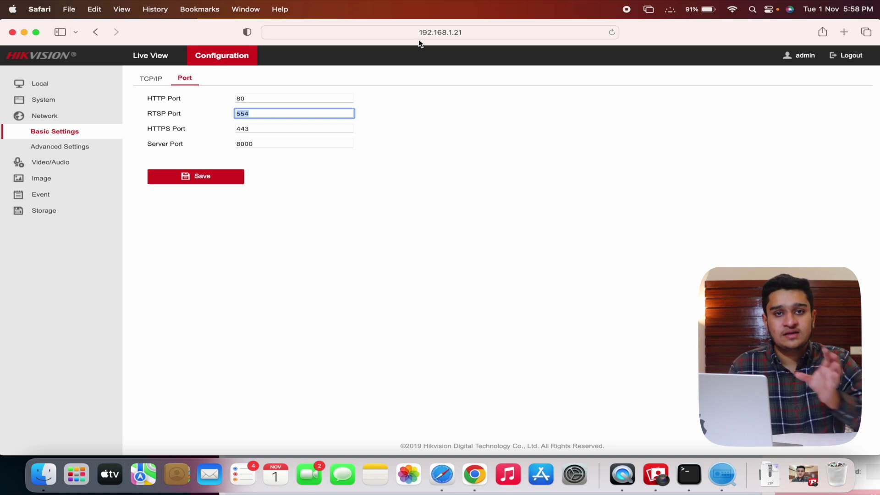
pyautogui.click(388, 30)
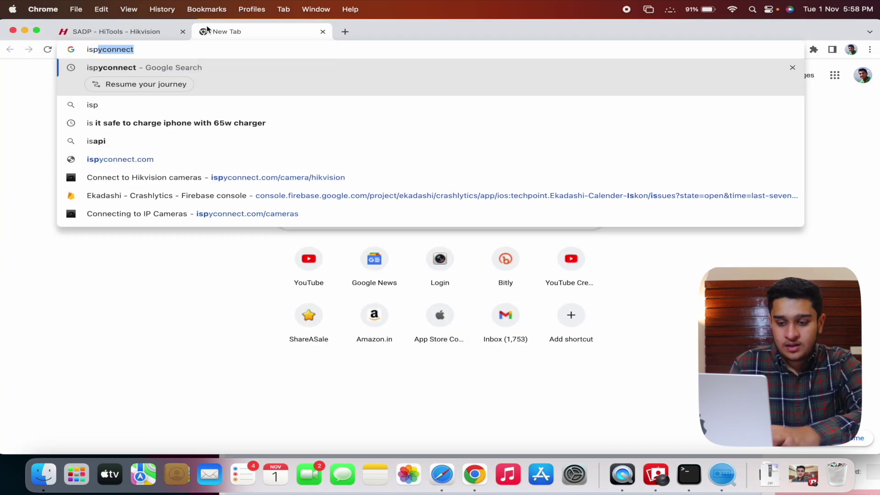
# Search the web for ispyconnect and open its camera database.
pyautogui.press('Return')
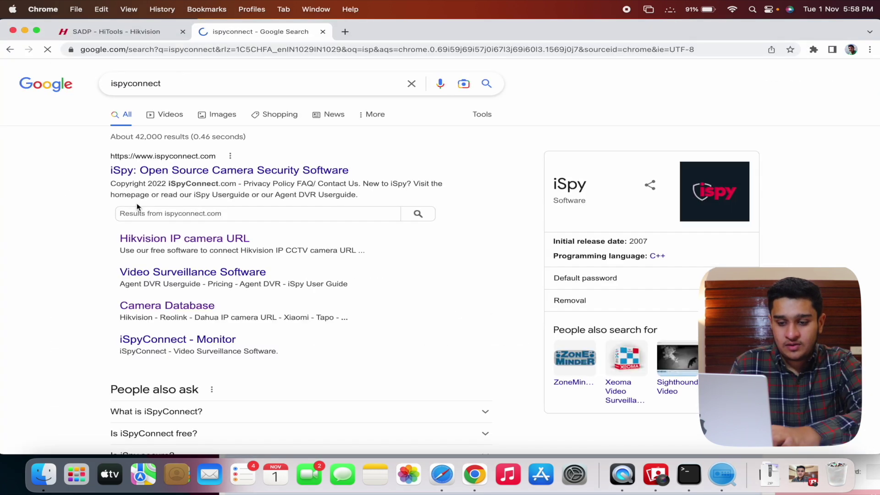
pyautogui.click(164, 306)
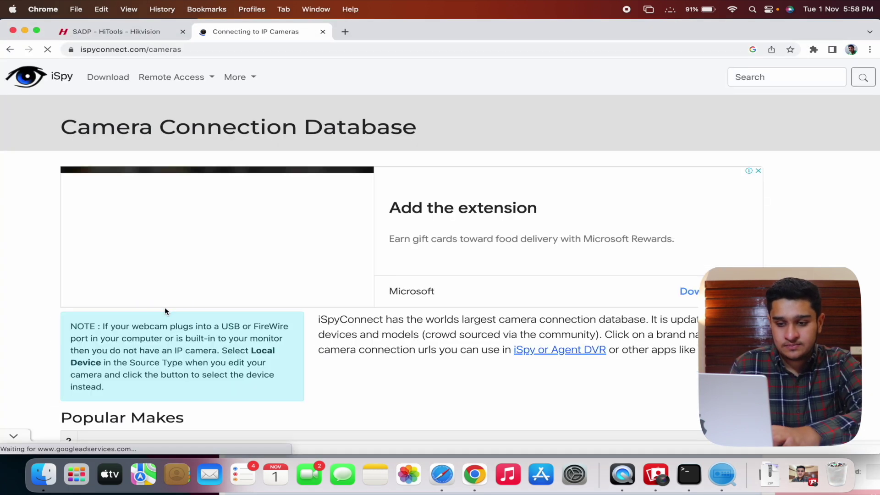
pyautogui.scroll(-6, 165, 309)
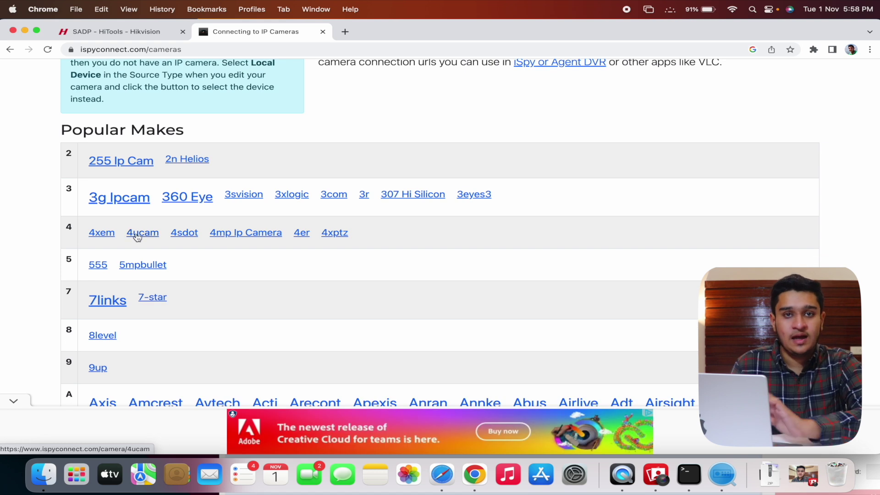
# Find Hikvision in the database and open a model's Video URL Generator.
pyautogui.press('super+f')
pyautogui.write('hikv')
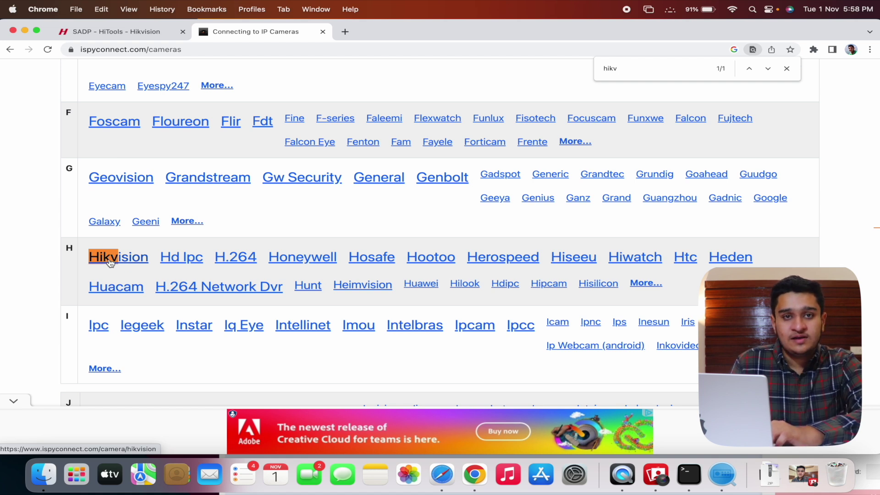
pyautogui.click(110, 258)
pyautogui.scroll(-10, 321, 337)
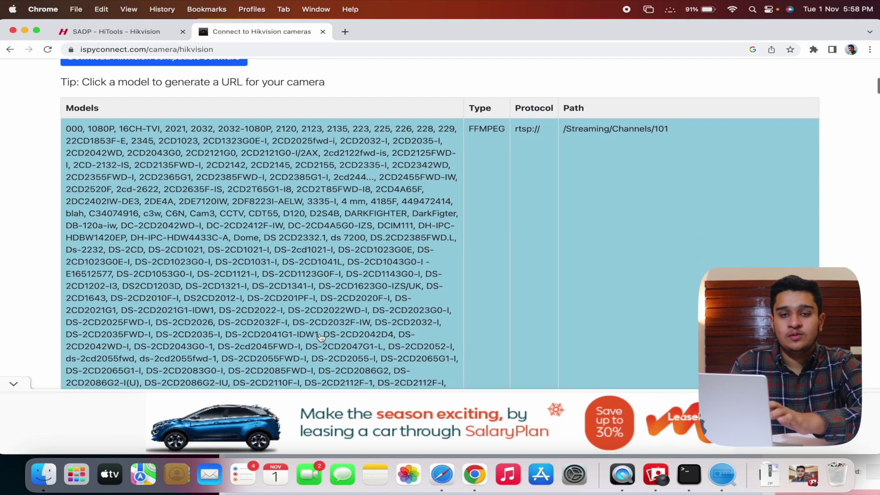
pyautogui.scroll(-10, 320, 338)
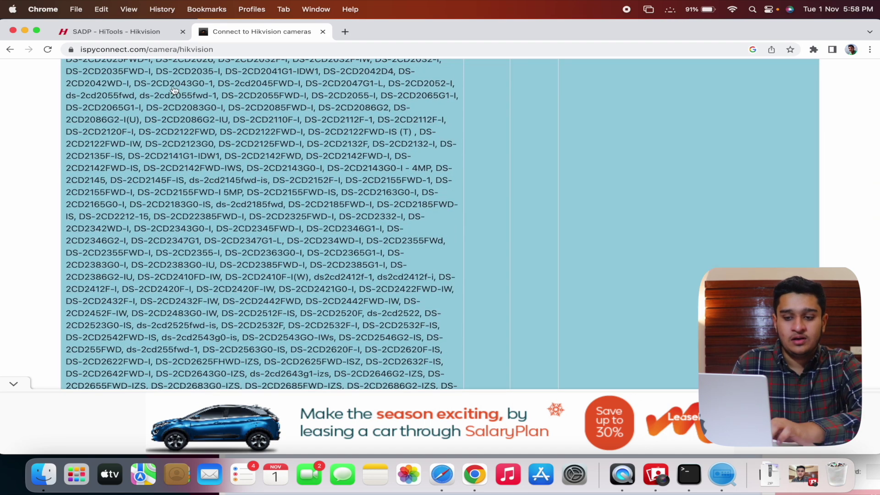
pyautogui.scroll(10, 209, 158)
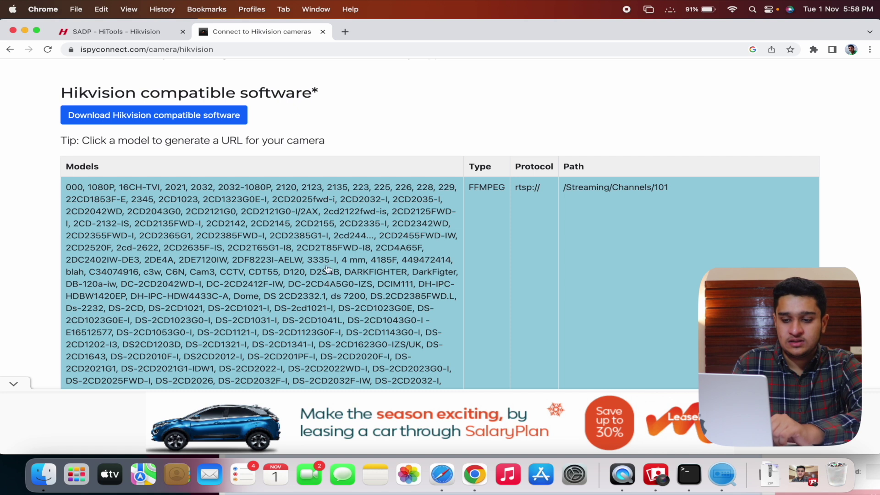
pyautogui.click(248, 250)
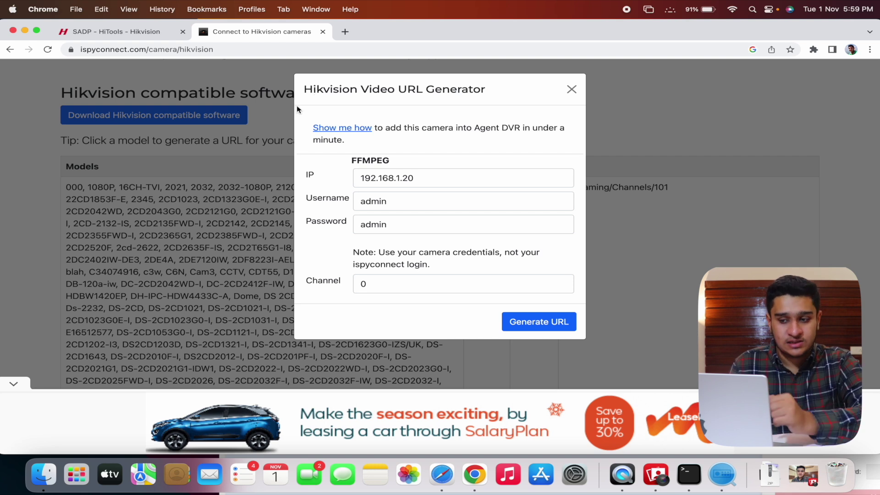
# Enter camera IP 192.168.1.21, checked against SADP, plus the camera's username and password.
pyautogui.click(448, 177)
pyautogui.click(720, 479)
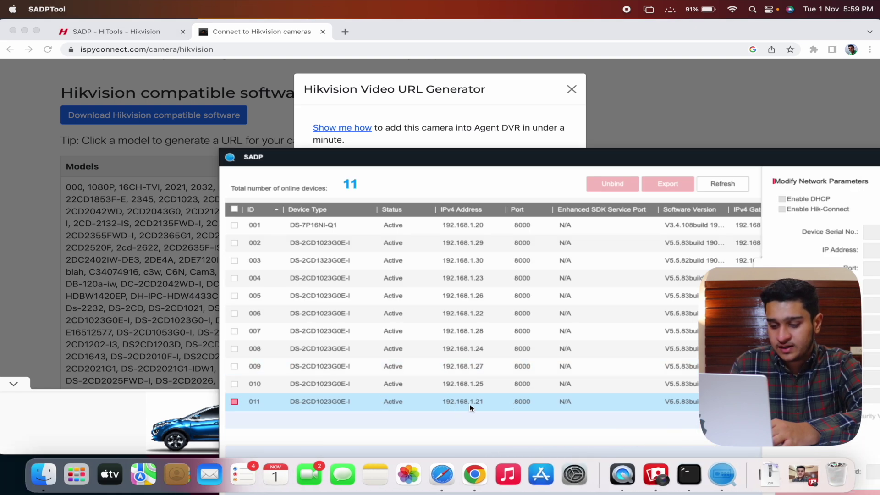
pyautogui.click(451, 143)
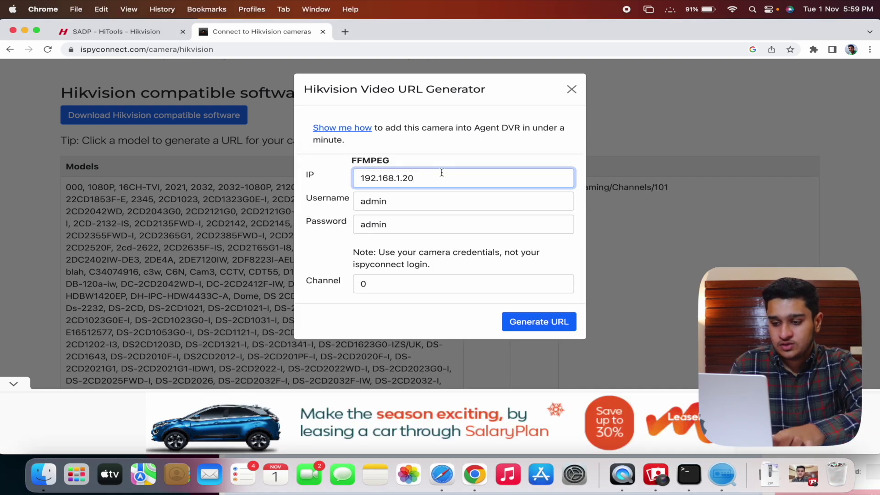
pyautogui.press('Tab')
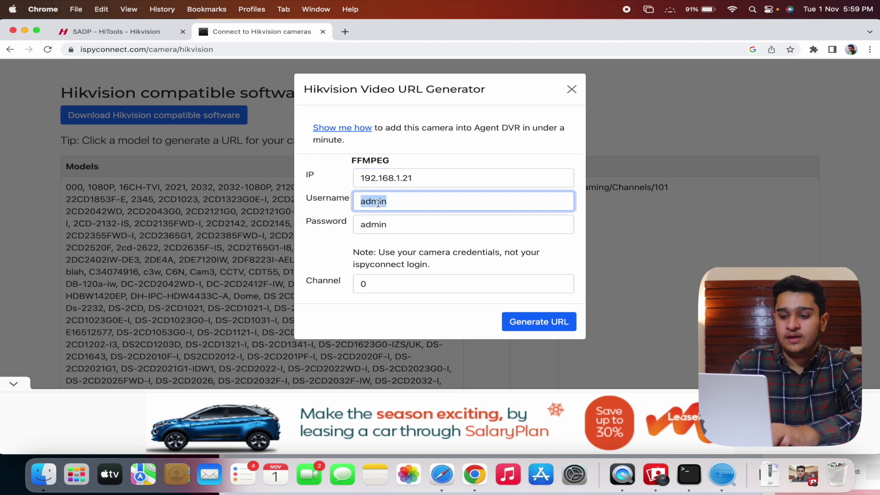
pyautogui.press('Tab')
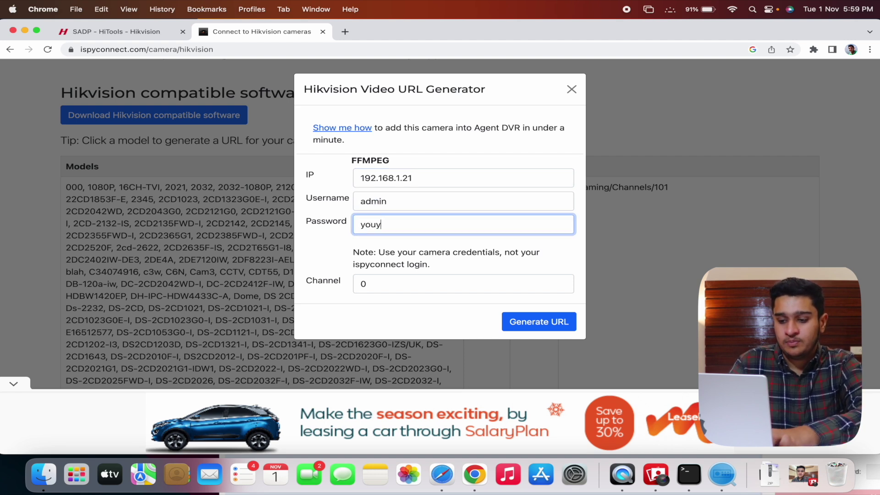
pyautogui.press('super+v')
pyautogui.click(374, 284)
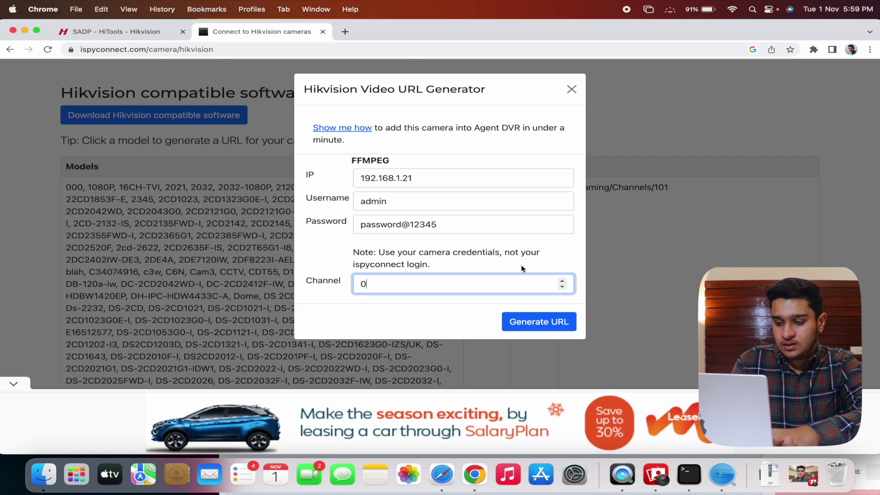
# Generate the Streaming/Channels/101 RTSP URL, copy it, and minimise Chrome.
pyautogui.click(541, 322)
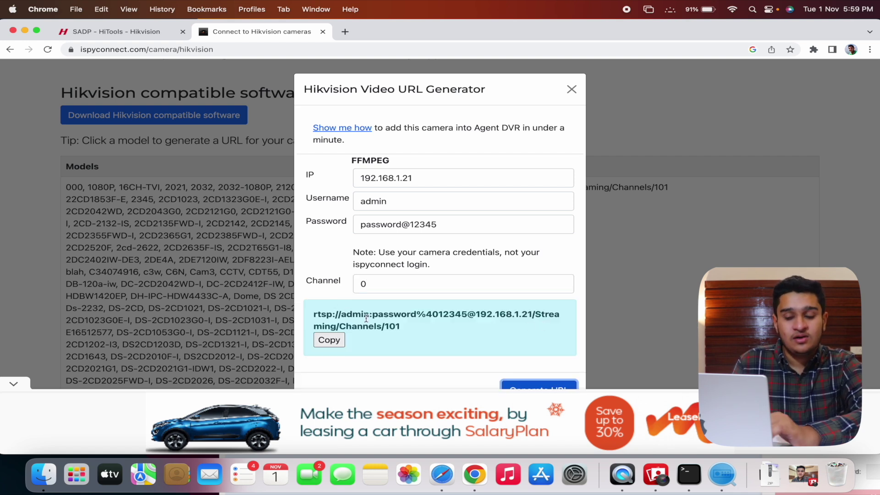
pyautogui.click(328, 340)
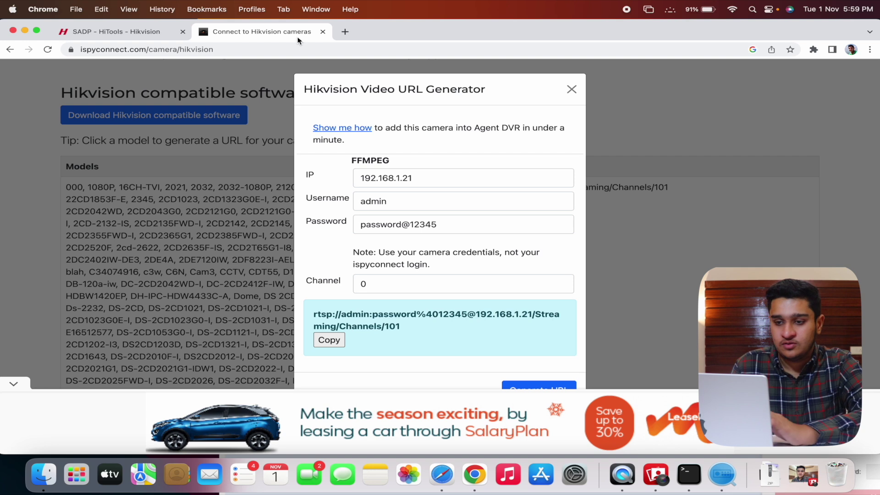
pyautogui.click(337, 338)
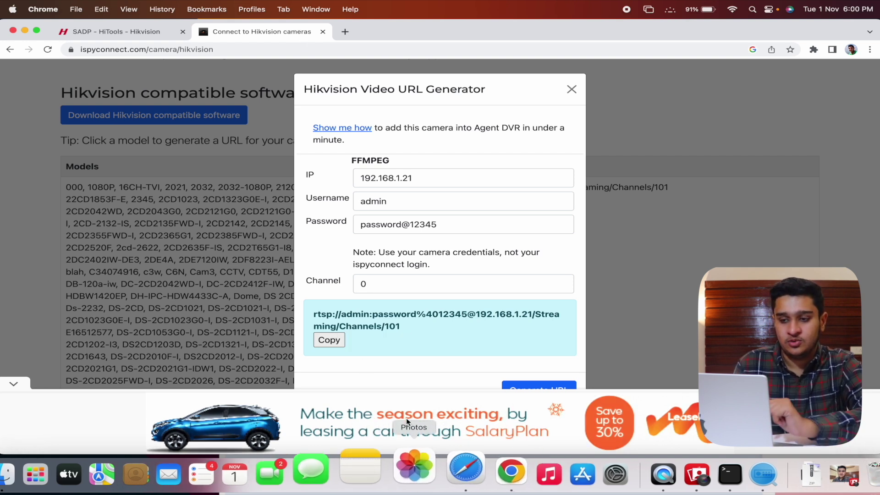
pyautogui.click(25, 30)
pyautogui.click(70, 475)
# Launch VLC and play the pasted rtsp:// camera URL as a network stream.
pyautogui.write('vlc')
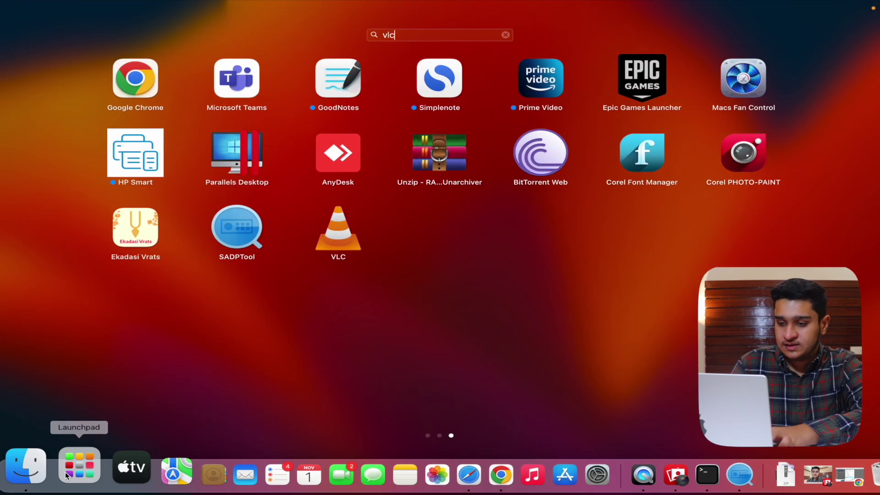
pyautogui.press('Return')
pyautogui.click(107, 9)
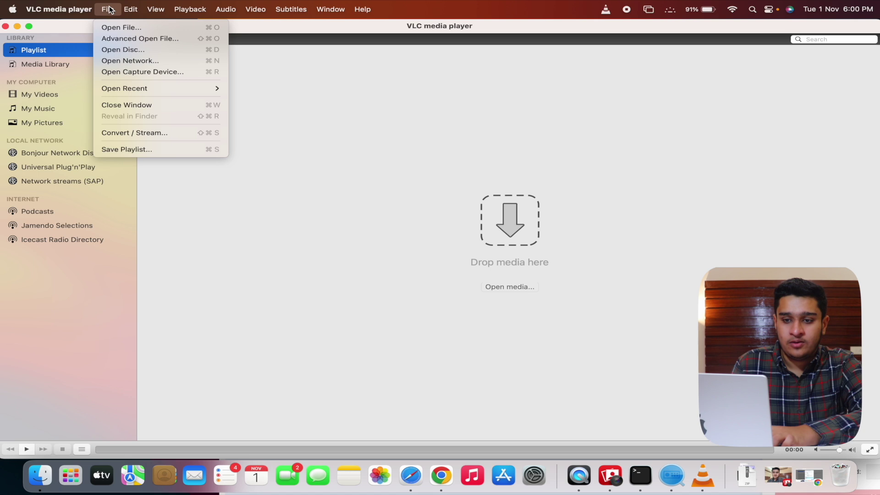
pyautogui.click(130, 60)
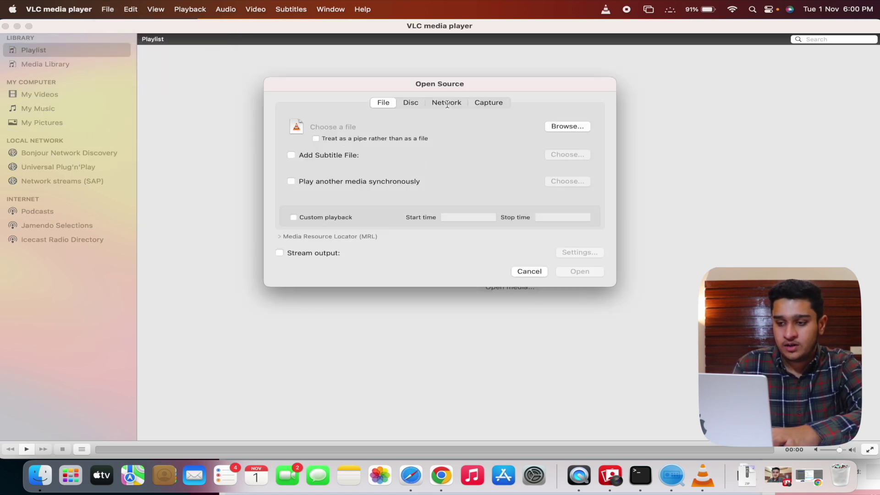
pyautogui.click(449, 102)
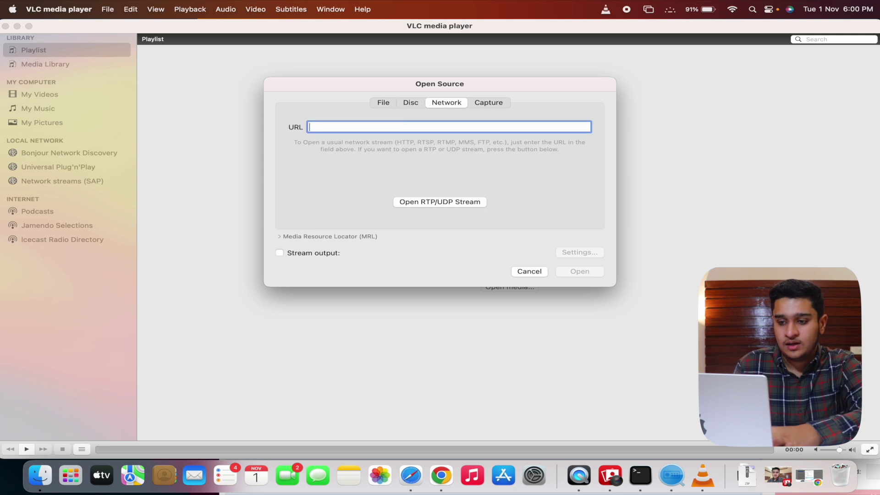
pyautogui.press('super+v')
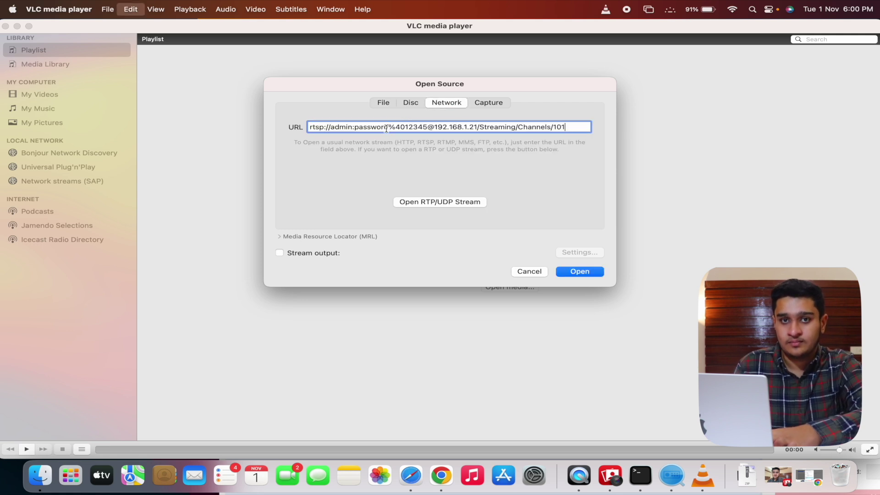
pyautogui.press('super+a')
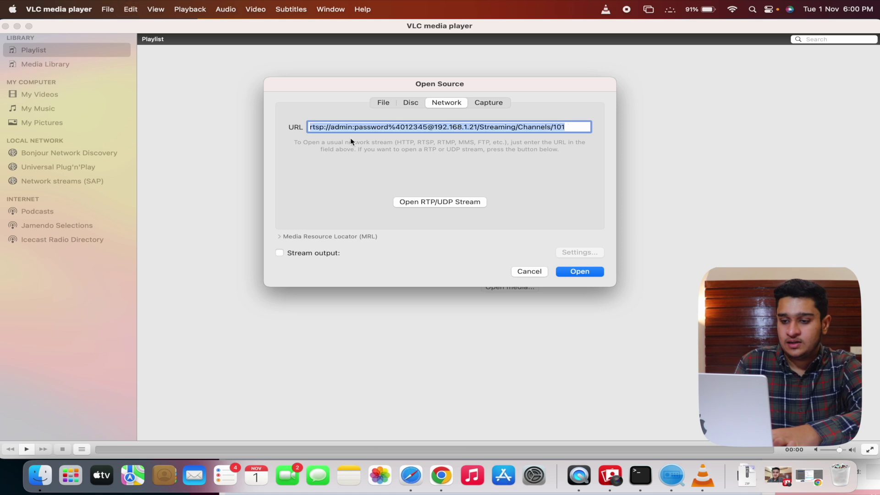
pyautogui.click(580, 271)
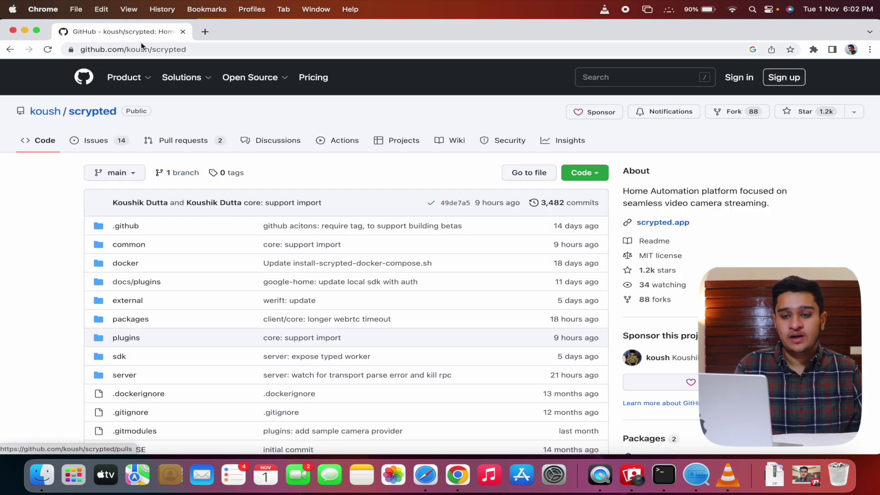
# Scroll the koush/scrypted README to the Installation section's Mac Local Installation link.
pyautogui.moveTo(182, 77)
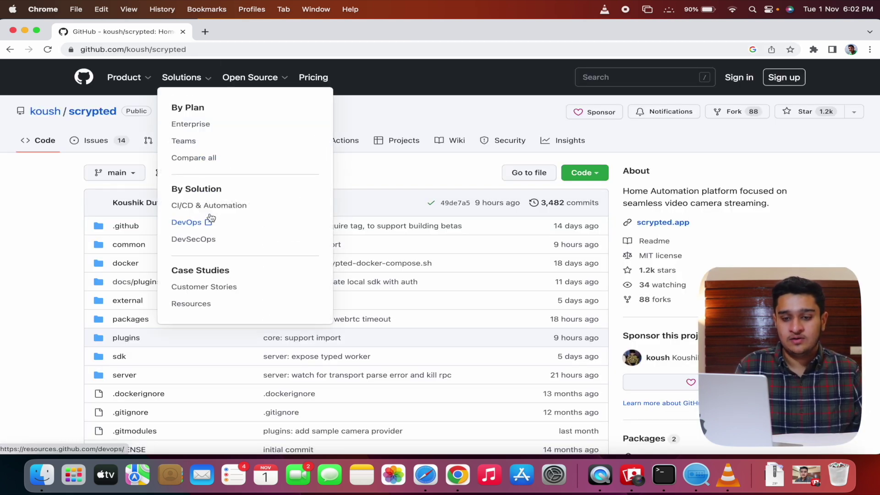
pyautogui.scroll(-15, 479, 250)
pyautogui.scroll(2, 479, 251)
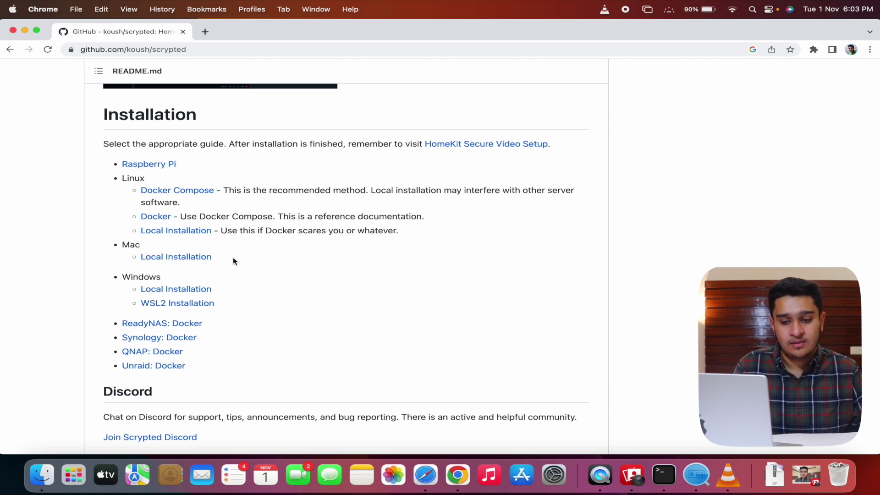
pyautogui.moveTo(233, 261); pyautogui.dragTo(133, 260)
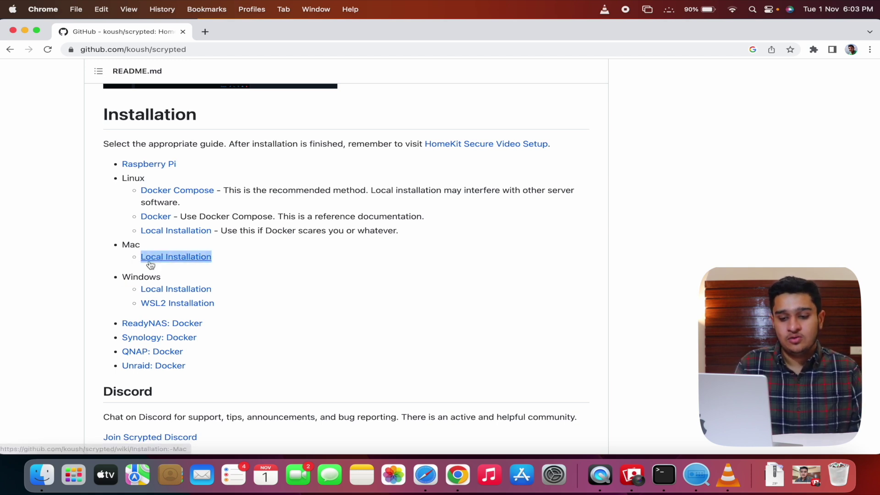
pyautogui.click(208, 268)
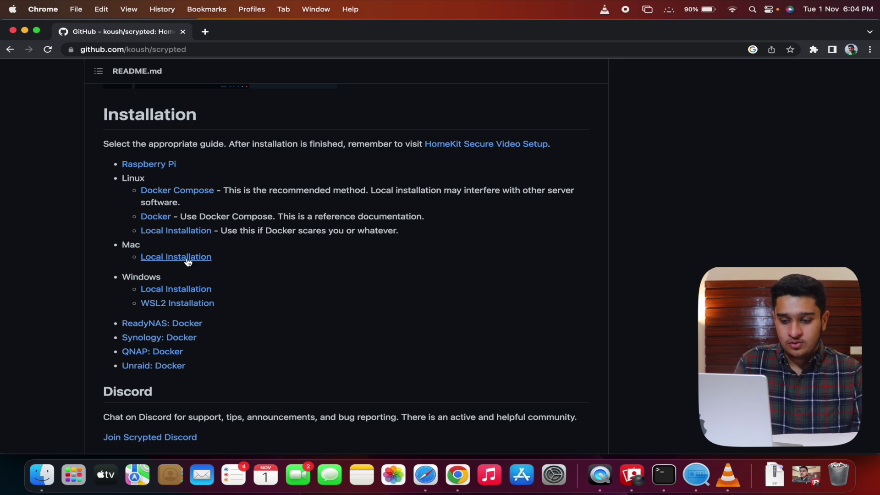
# Open the Mac Local Installation guide and find its Install Homebrew step.
pyautogui.click(188, 260)
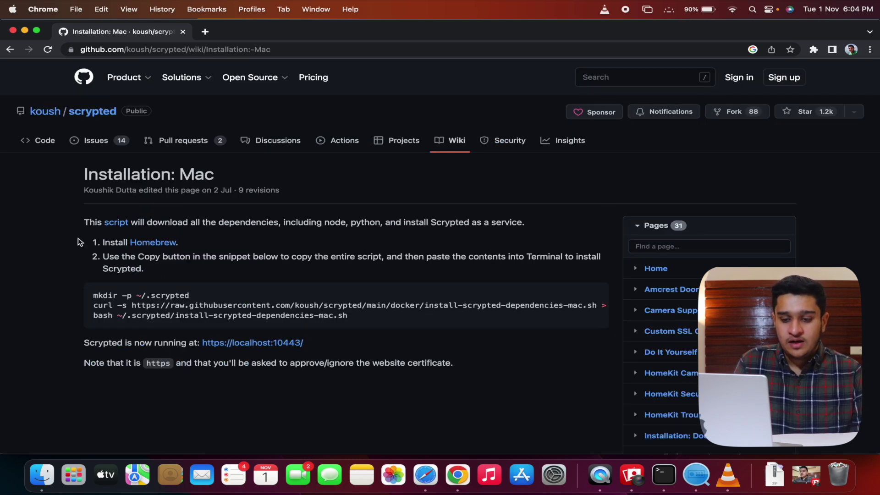
pyautogui.moveTo(81, 243); pyautogui.dragTo(252, 244)
pyautogui.click(255, 244)
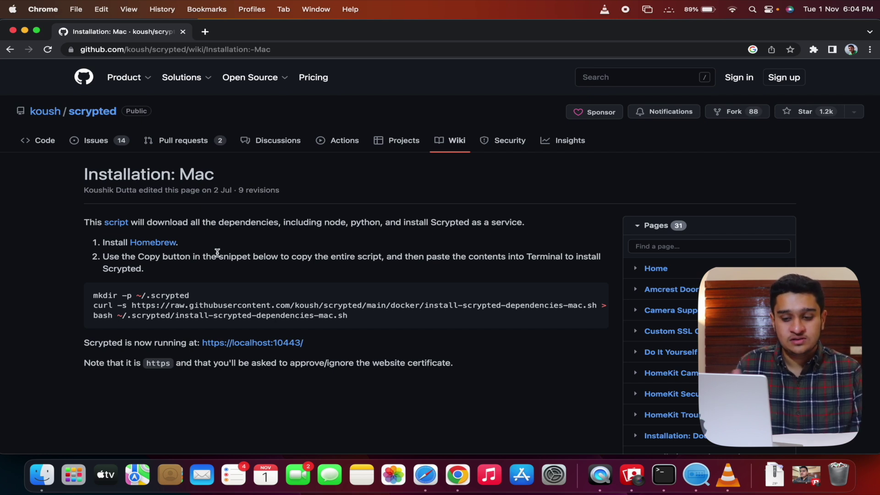
# Go to brew.sh and copy the Homebrew install command.
pyautogui.click(153, 242)
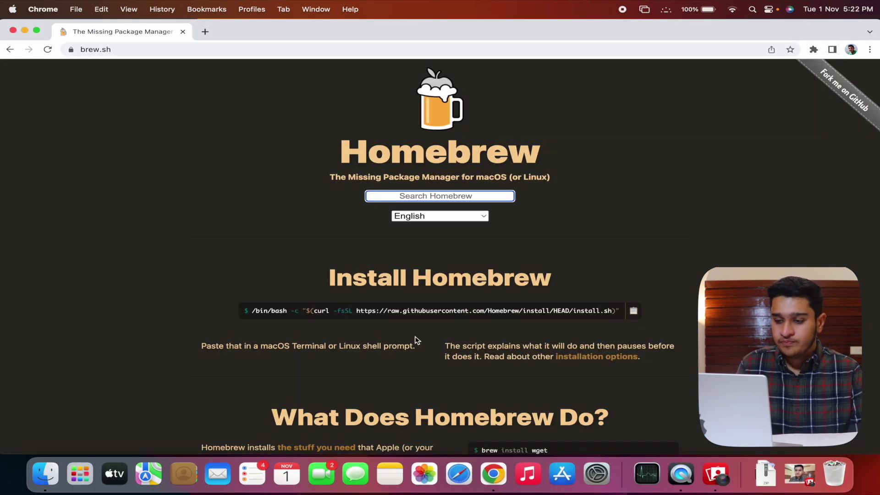
pyautogui.scroll(-3, 416, 340)
pyautogui.click(633, 241)
pyautogui.moveTo(613, 241); pyautogui.dragTo(322, 243)
pyautogui.click(601, 308)
# Launch Terminal and run the pasted Homebrew install command, confirming to continue.
pyautogui.press('super+space')
pyautogui.write('term')
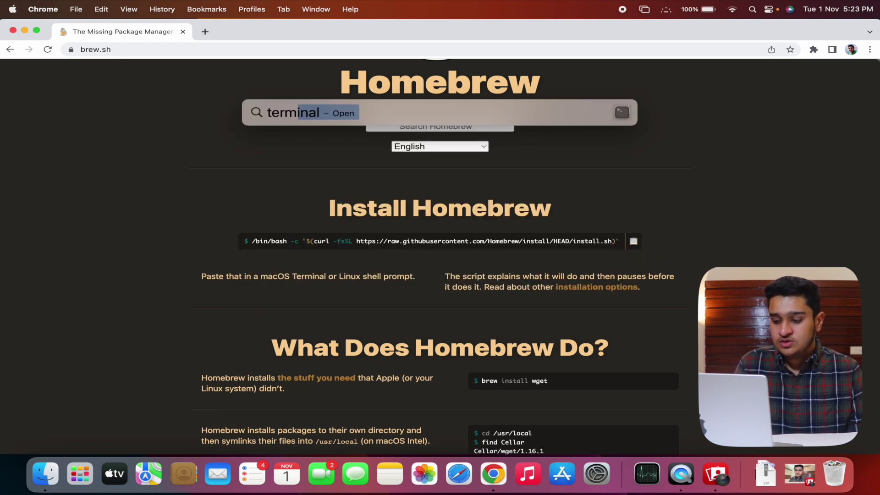
pyautogui.press('Return')
pyautogui.press('super+v')
pyautogui.press('Return')
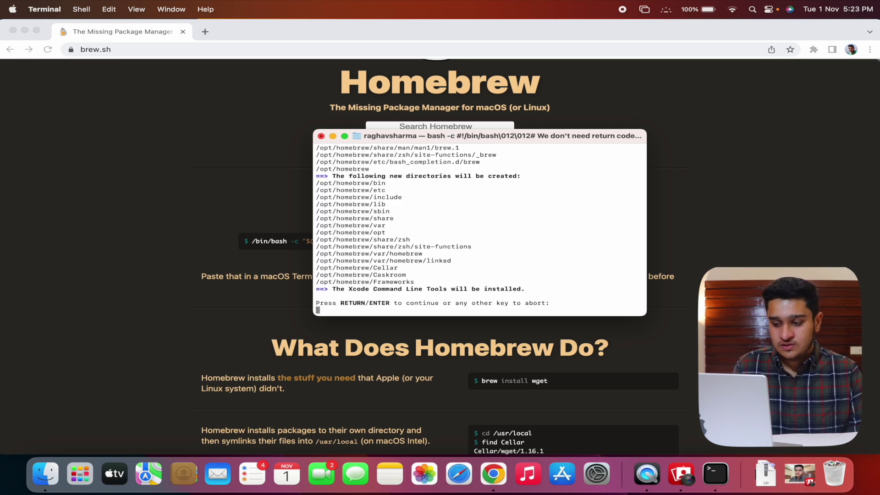
pyautogui.press('Return')
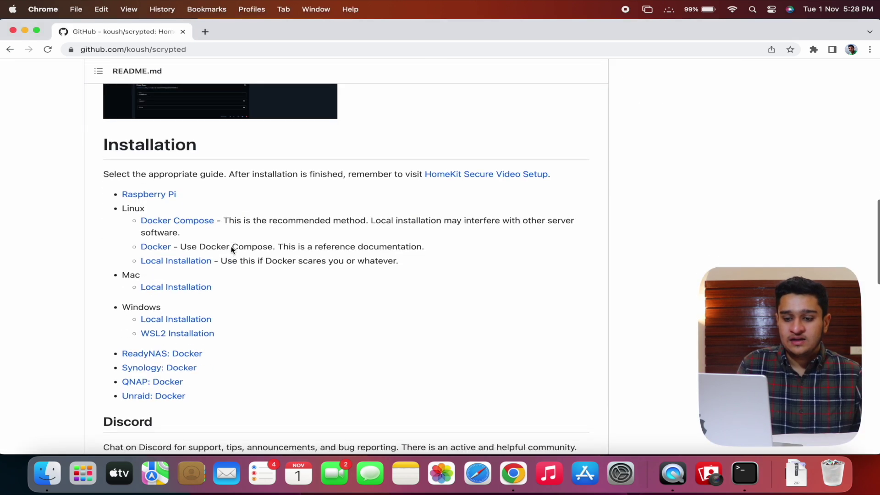
# Copy the script from the Installation: Mac wiki page and run it in Terminal.
pyautogui.scroll(-1, 164, 255)
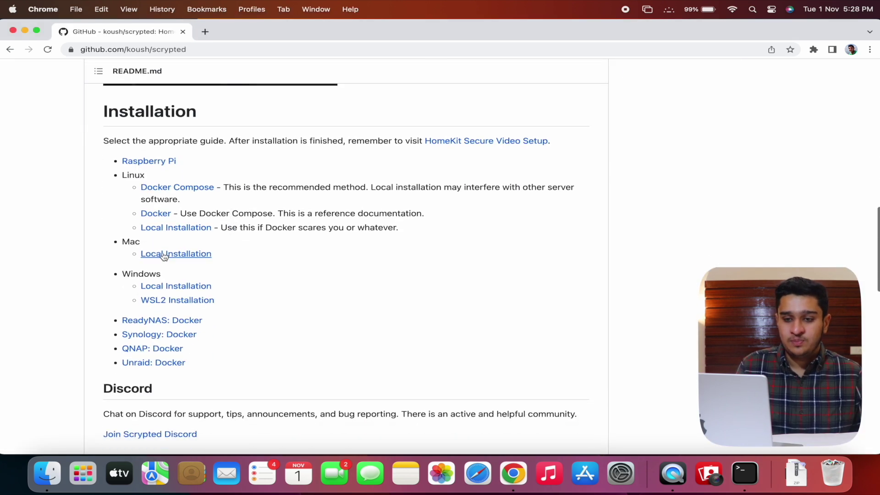
pyautogui.click(164, 255)
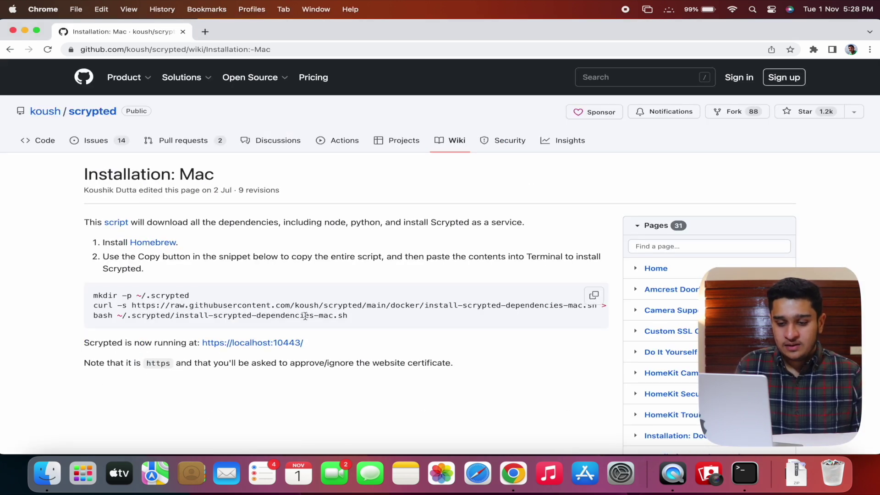
pyautogui.click(594, 295)
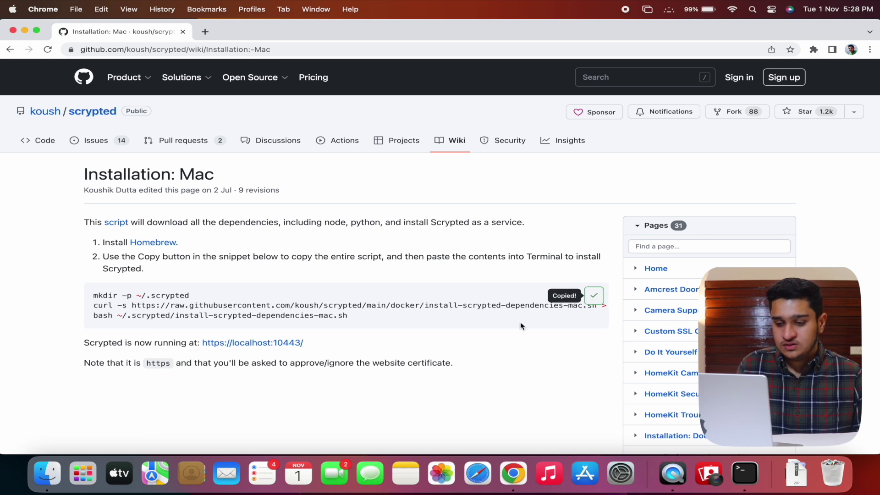
pyautogui.press('super+Tab')
pyautogui.press('super+v')
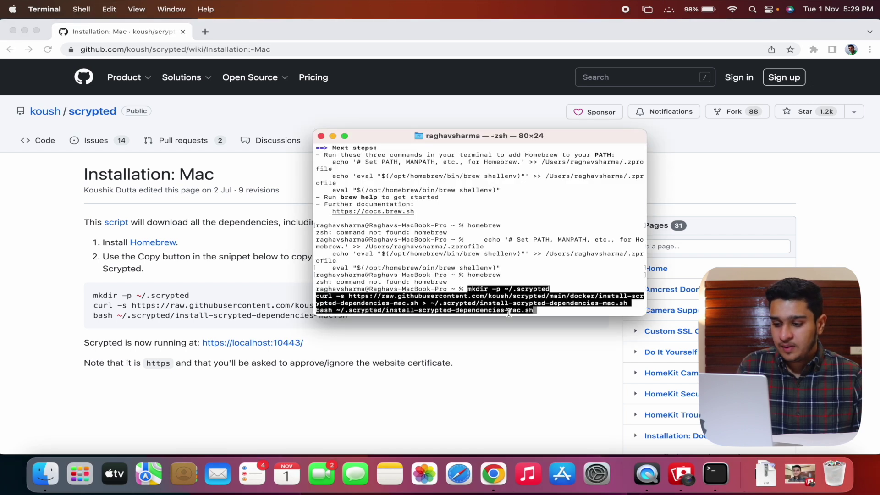
pyautogui.press('Return')
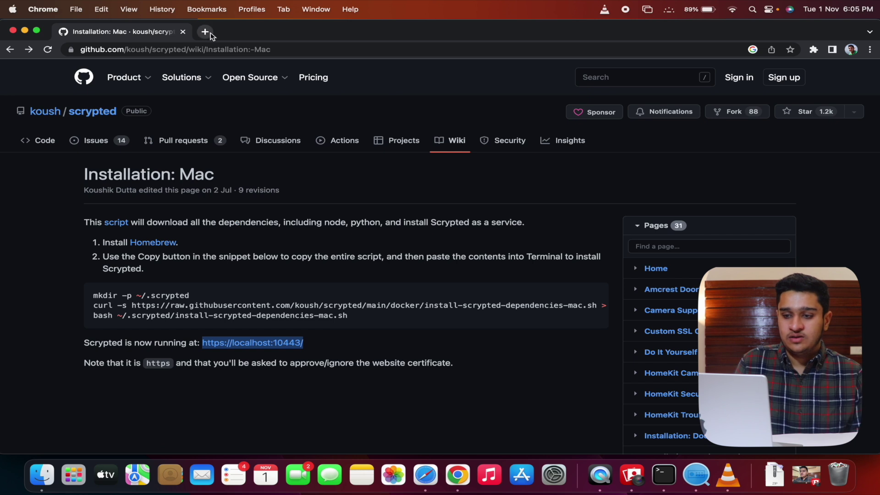
pyautogui.click(205, 32)
pyautogui.press('super+v')
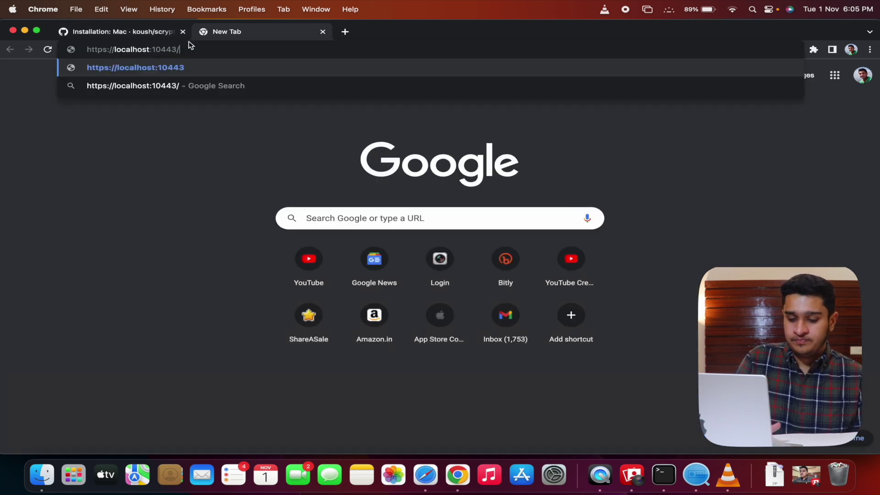
pyautogui.press('Return')
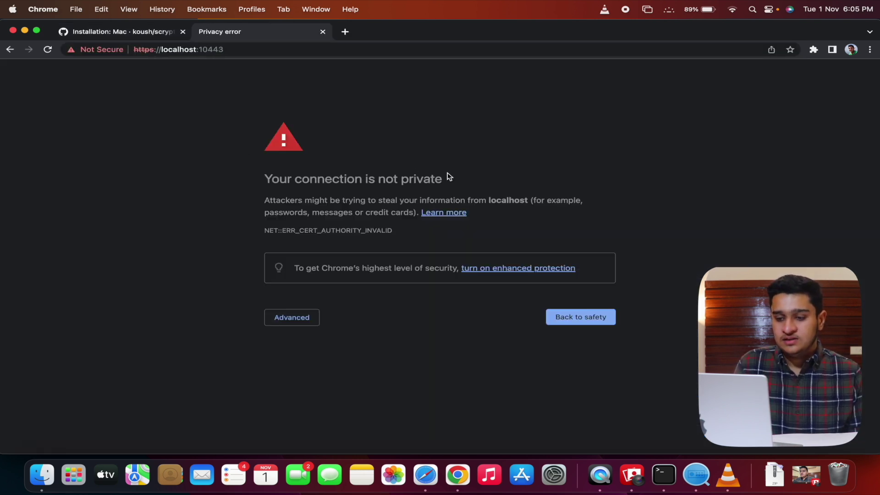
pyautogui.click(295, 317)
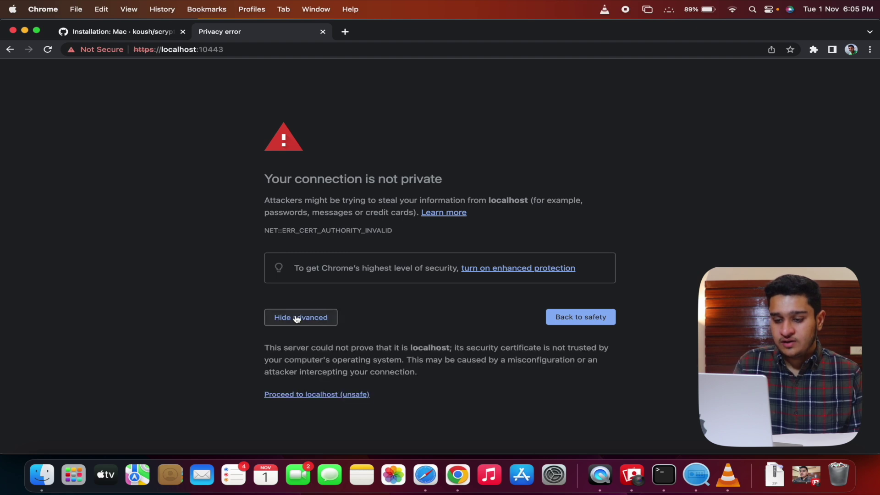
pyautogui.click(305, 395)
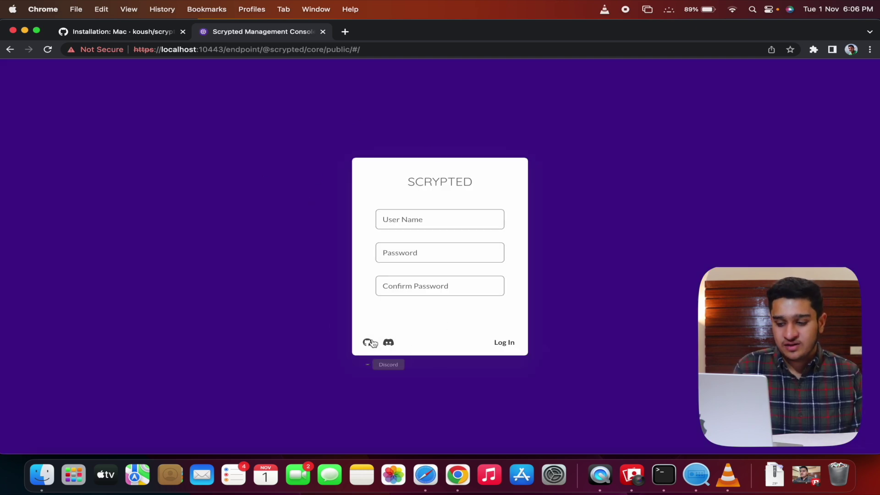
# Enter the new account's user name and password in the Scrypted setup form.
pyautogui.click(440, 226)
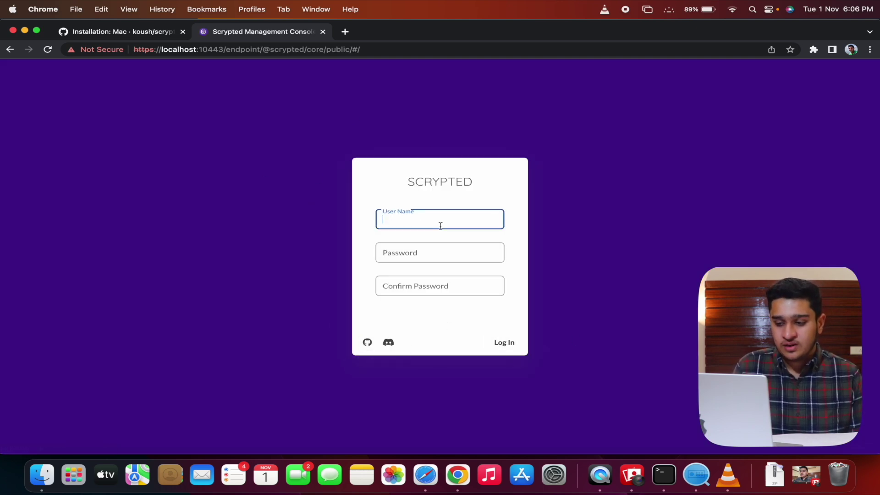
pyautogui.click(437, 318)
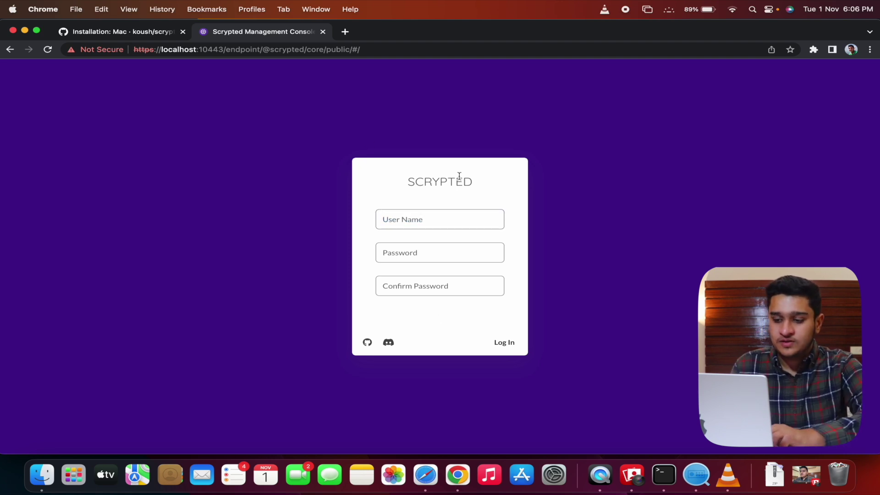
pyautogui.click(431, 218)
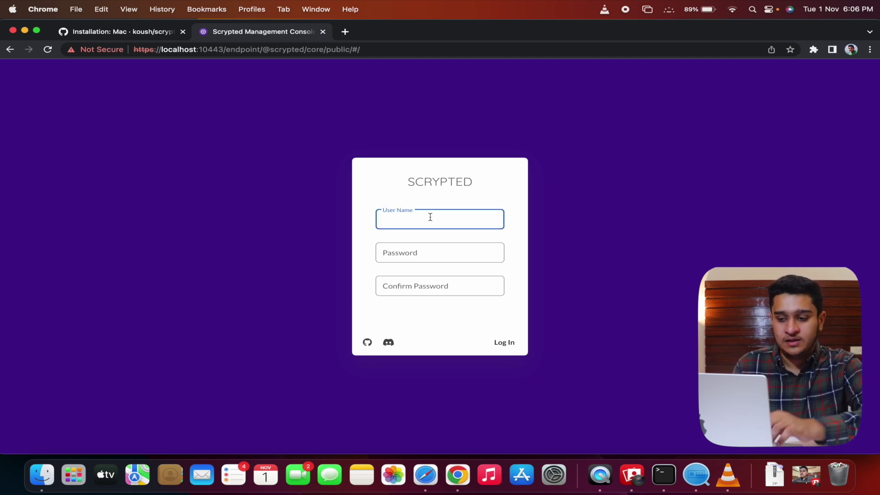
pyautogui.write('raghavsharma')
pyautogui.press('Tab')
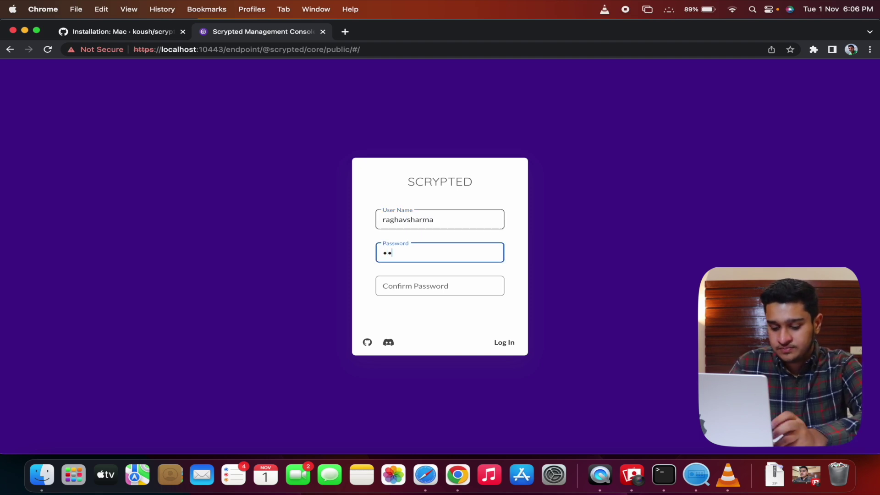
pyautogui.write('••••••••••')
pyautogui.click(413, 287)
pyautogui.write('••••••••••')
pyautogui.click(505, 342)
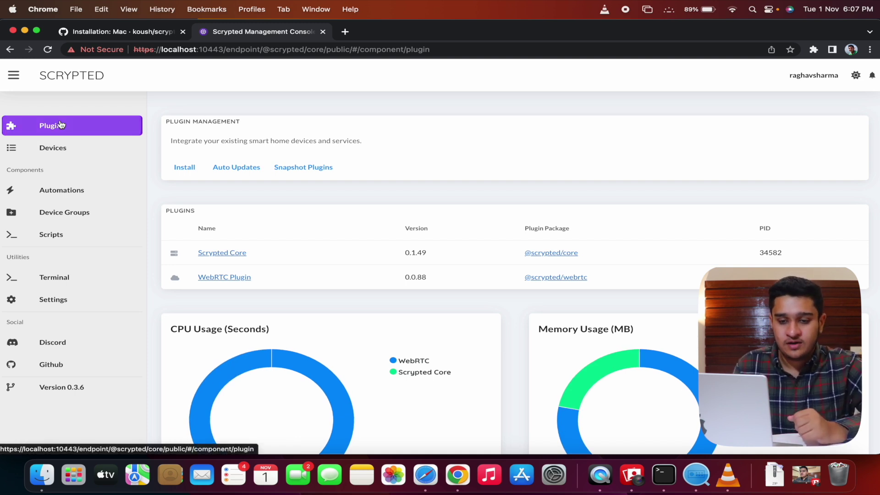
pyautogui.click(184, 168)
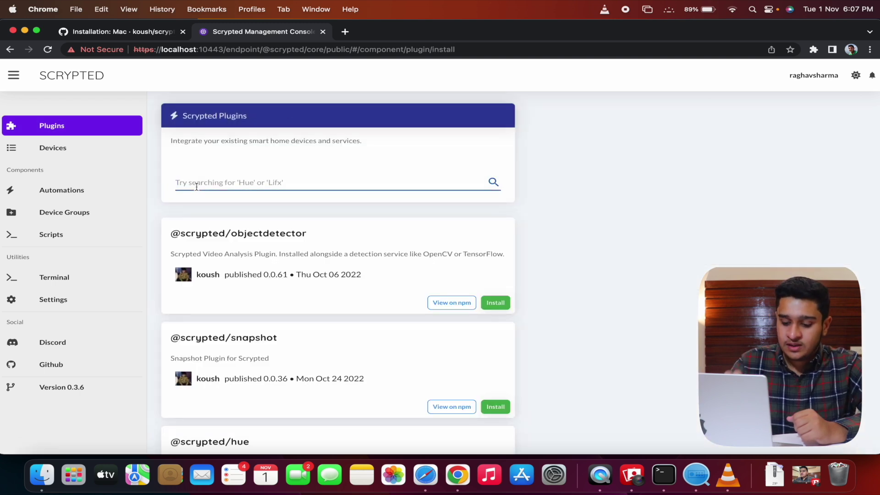
pyautogui.write('rtsp')
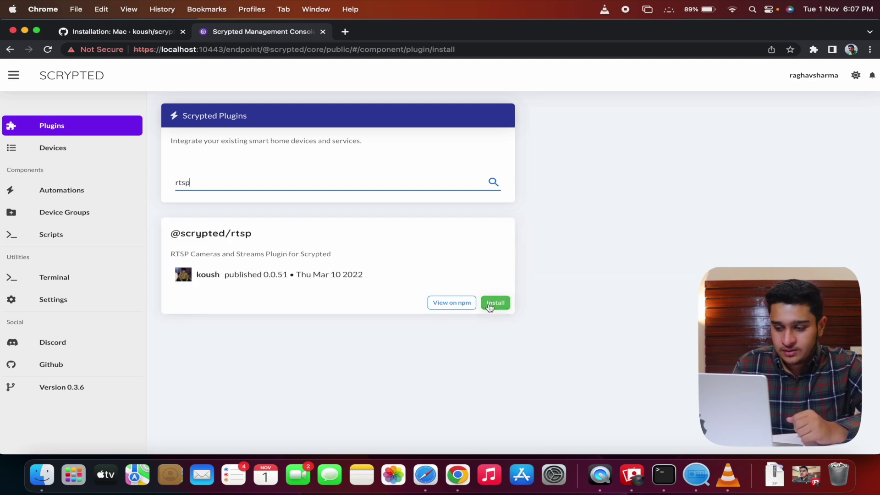
pyautogui.click(493, 303)
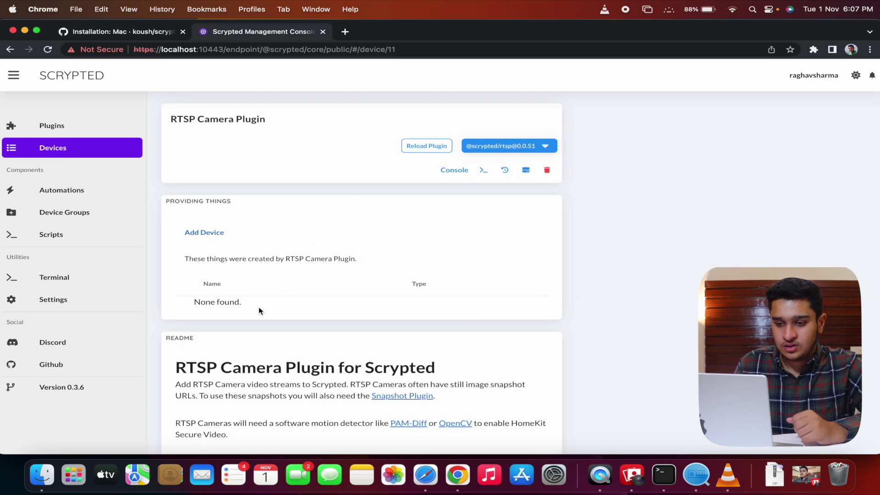
pyautogui.click(88, 131)
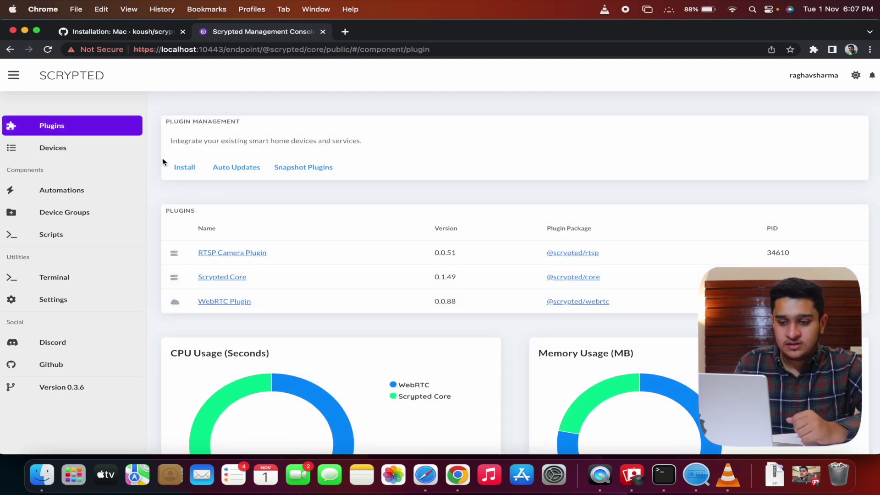
pyautogui.click(183, 167)
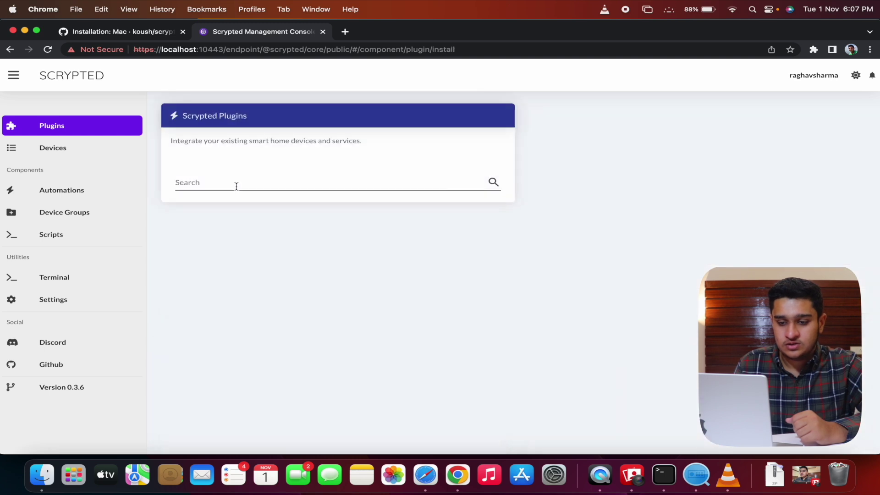
pyautogui.click(236, 186)
pyautogui.write('homekit')
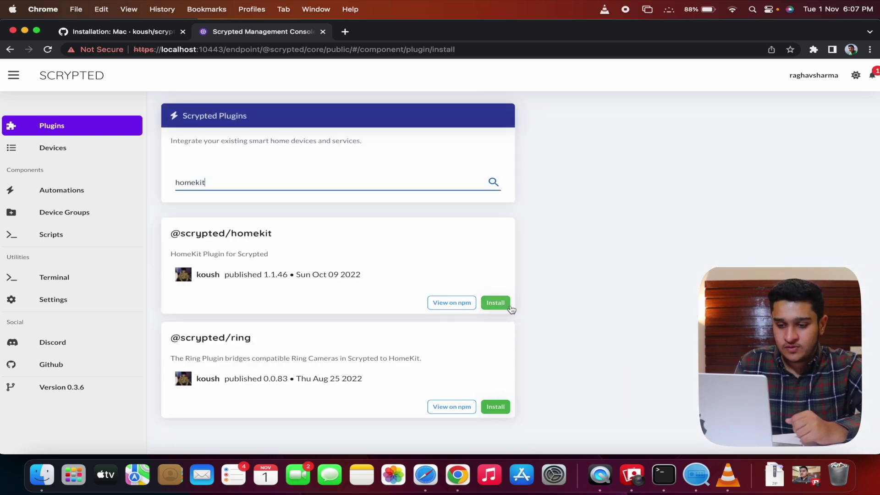
pyautogui.click(510, 307)
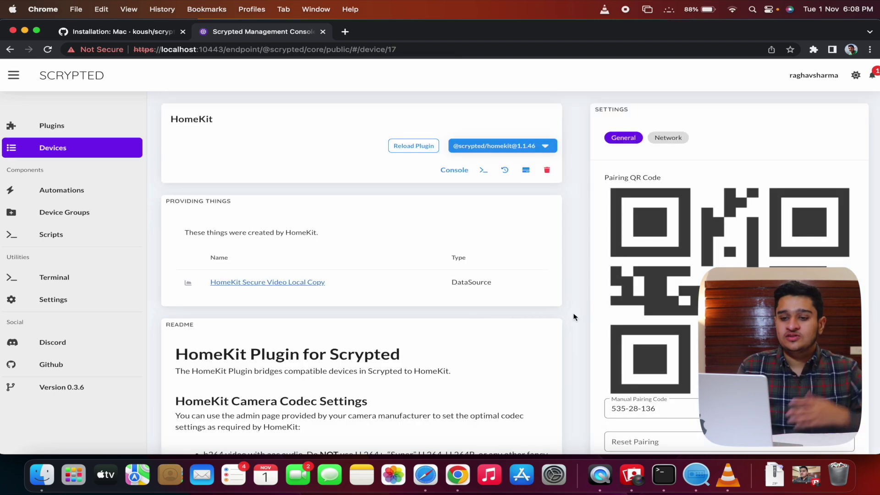
pyautogui.scroll(-4, 388, 298)
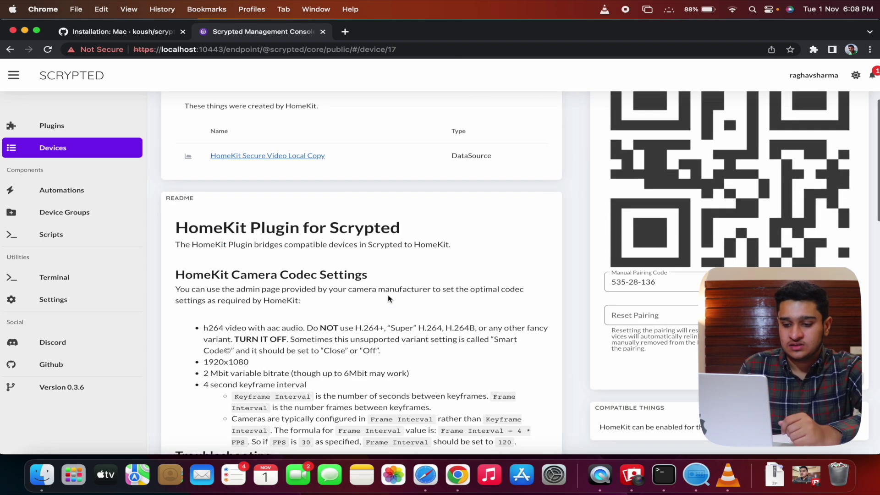
pyautogui.scroll(4, 388, 298)
pyautogui.scroll(-1, 269, 229)
pyautogui.scroll(2, 270, 231)
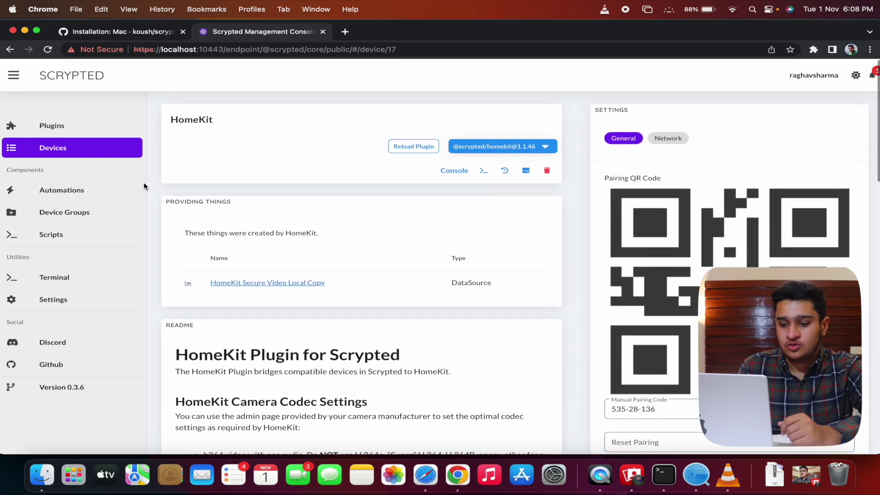
pyautogui.click(78, 133)
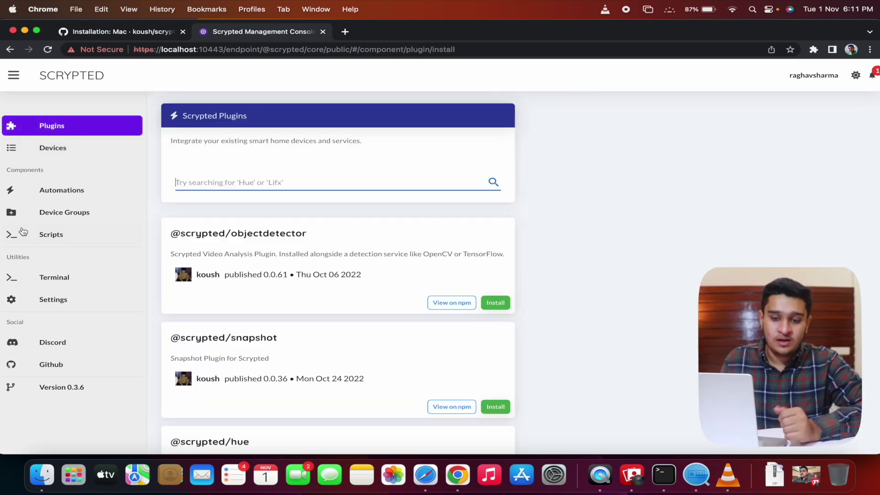
pyautogui.click(43, 134)
pyautogui.scroll(-2, 344, 312)
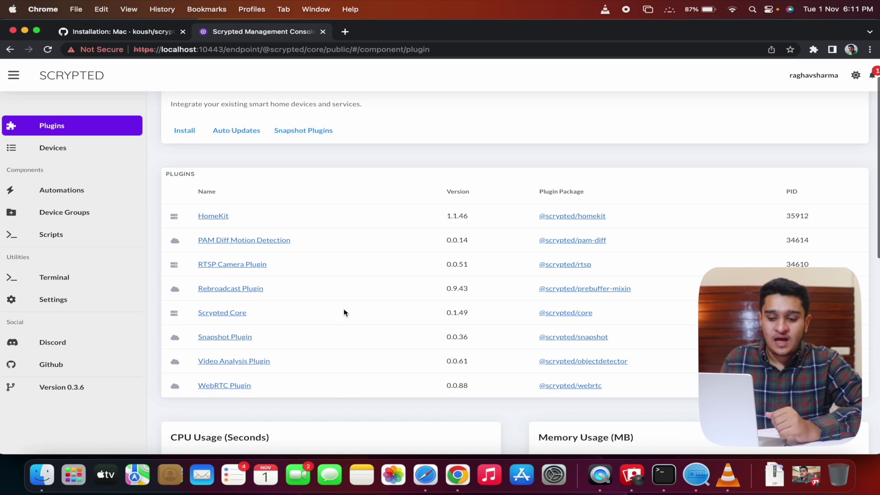
# Add a new RTSP Camera Plugin device named 'Front Yard Camera'.
pyautogui.click(255, 264)
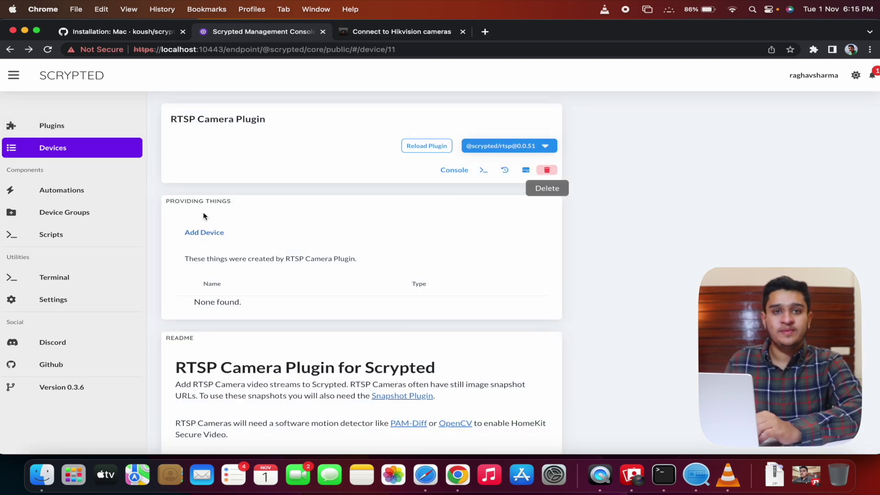
pyautogui.click(202, 234)
pyautogui.click(323, 238)
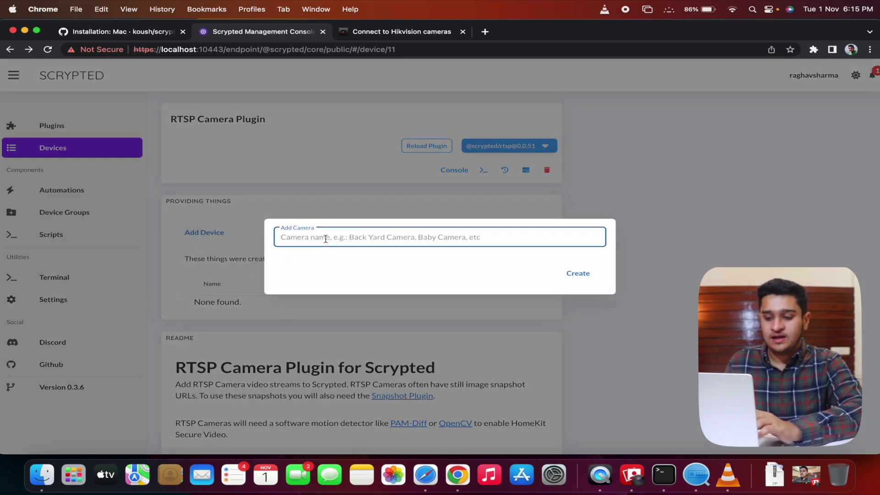
pyautogui.write('Front Yar')
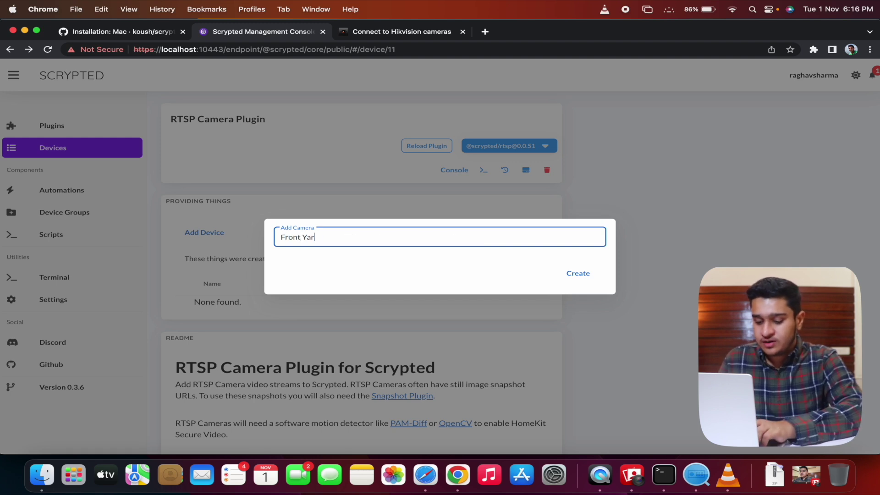
pyautogui.write('d Camera')
pyautogui.click(577, 273)
# Enter the camera's username, password and pasted RTSP stream URL, enable No Audio, and save.
pyautogui.click(677, 205)
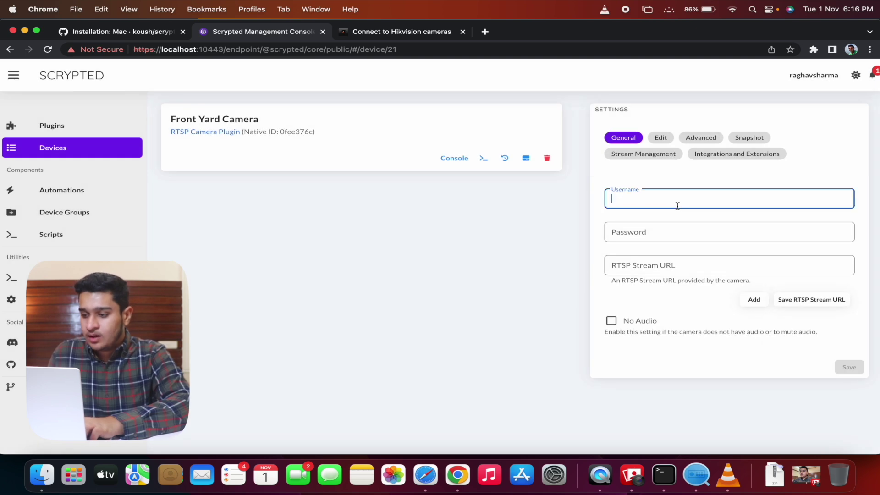
pyautogui.press('Tab')
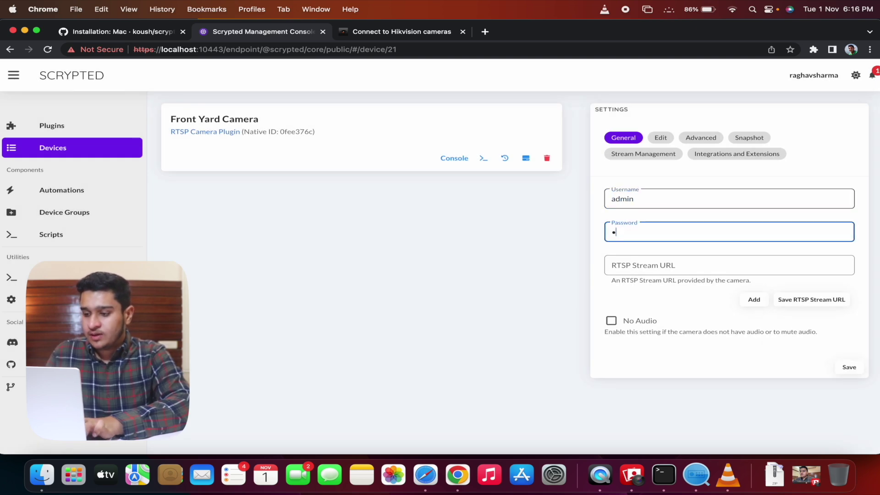
pyautogui.click(677, 267)
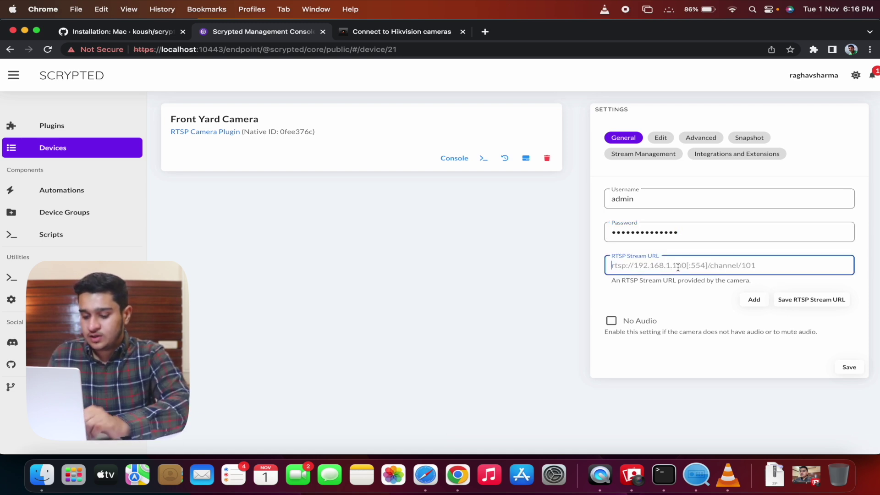
pyautogui.press('super+v')
pyautogui.moveTo(654, 267); pyautogui.dragTo(611, 266)
pyautogui.click(787, 324)
pyautogui.click(798, 300)
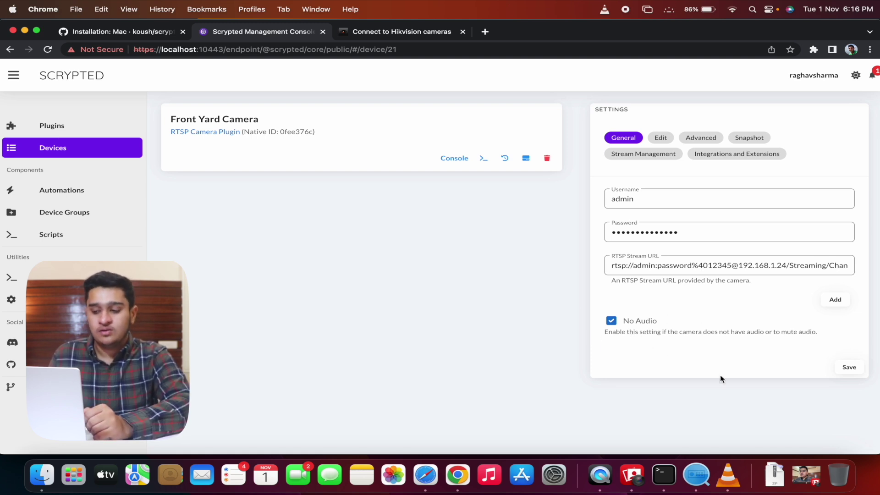
pyautogui.click(850, 368)
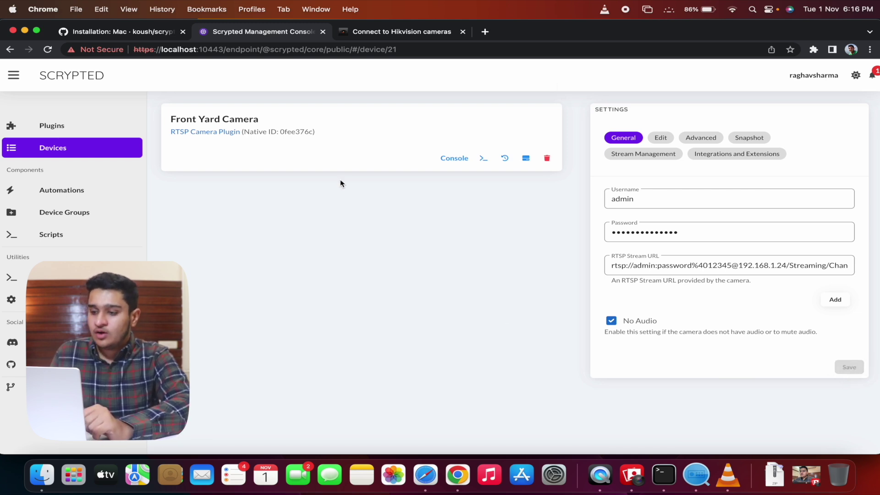
# Open the Front Yard Camera under the RTSP Camera Plugin to check its live view.
pyautogui.click(94, 149)
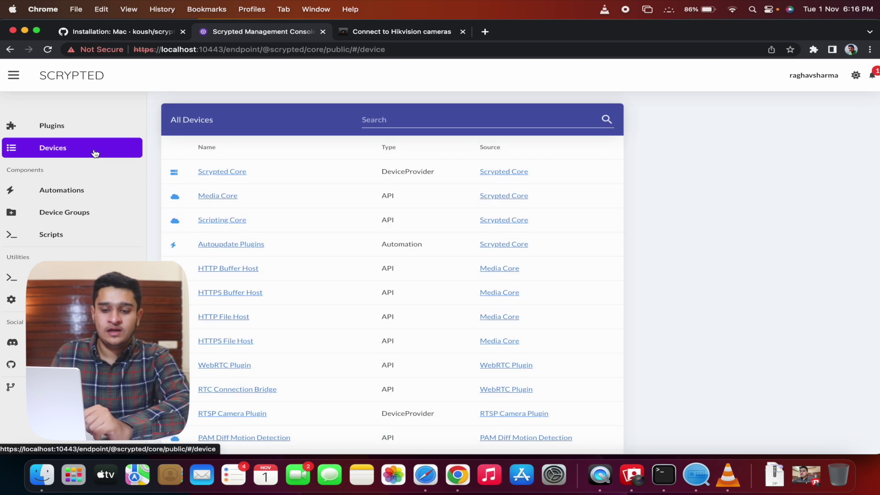
pyautogui.scroll(-5, 116, 178)
pyautogui.click(232, 303)
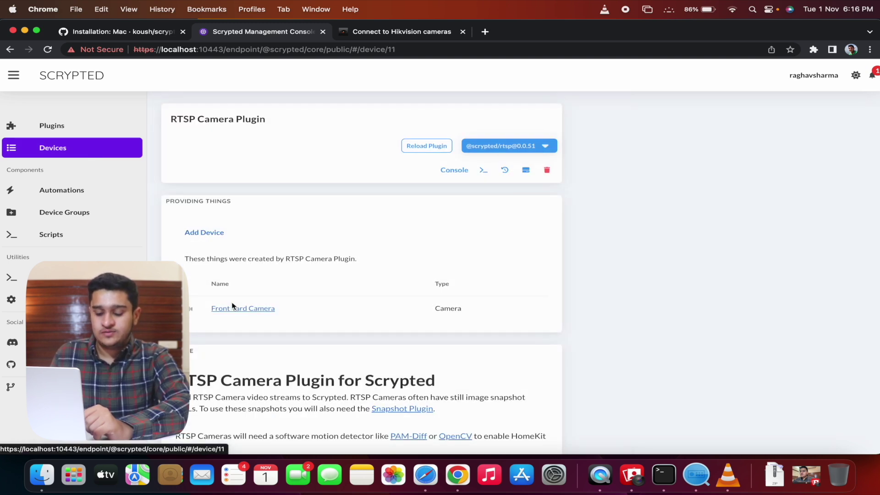
pyautogui.click(268, 311)
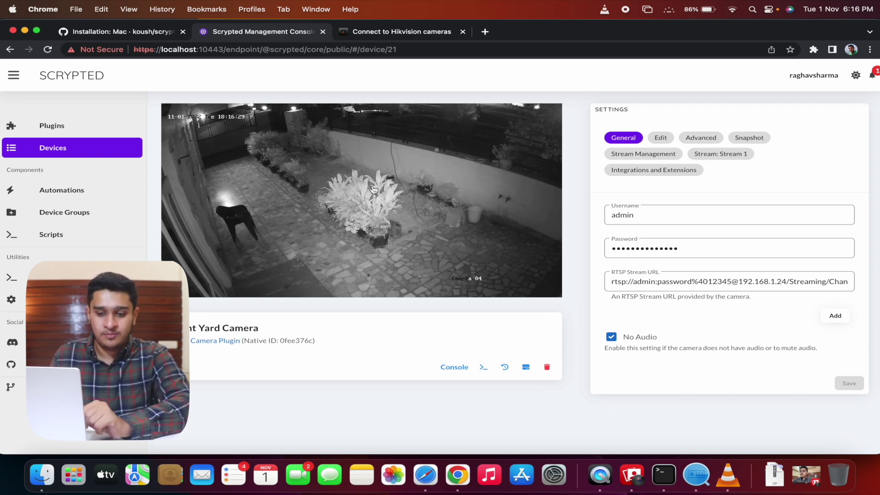
# Bring up the HomeKit plugin's page and scroll to its pairing QR code.
pyautogui.click(59, 132)
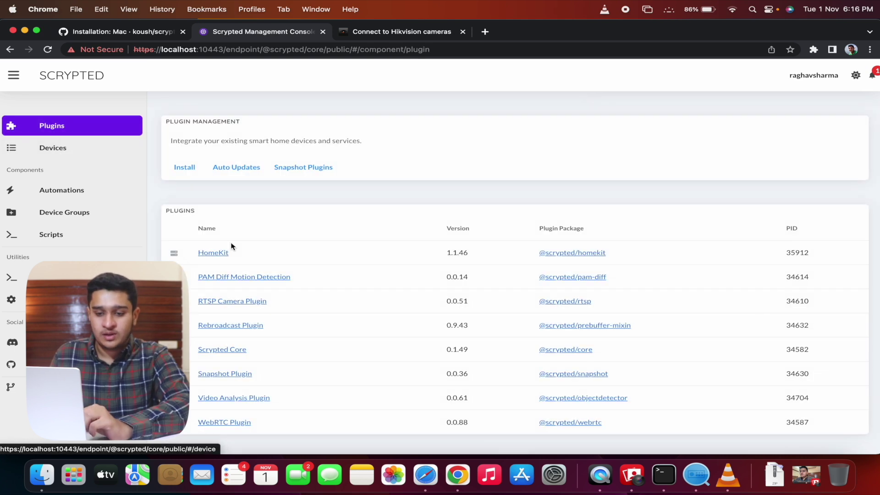
pyautogui.click(217, 253)
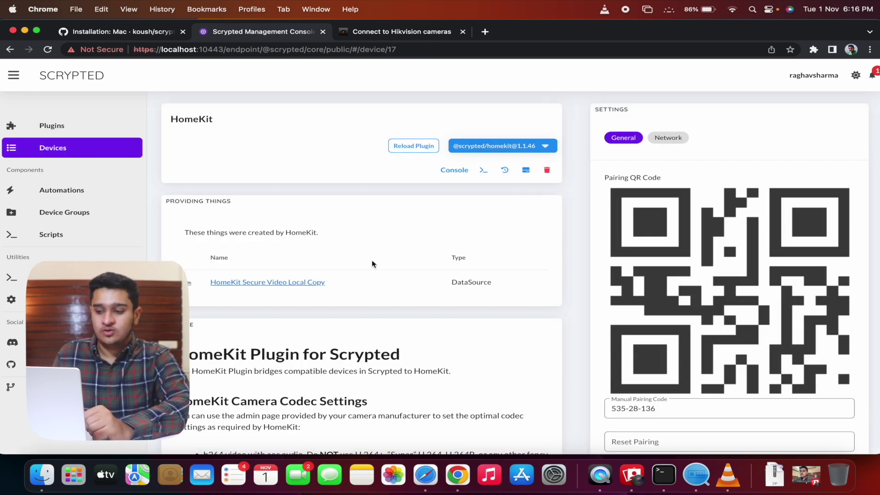
pyautogui.scroll(-10, 372, 261)
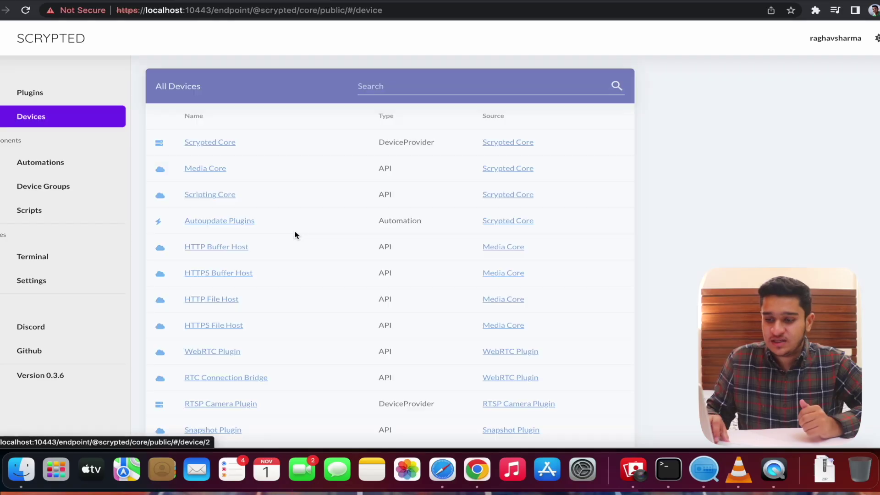
# Return to the Front Yard Camera's page to see its night feed and RTSP stream settings.
pyautogui.scroll(-5, 298, 241)
pyautogui.scroll(-3, 303, 250)
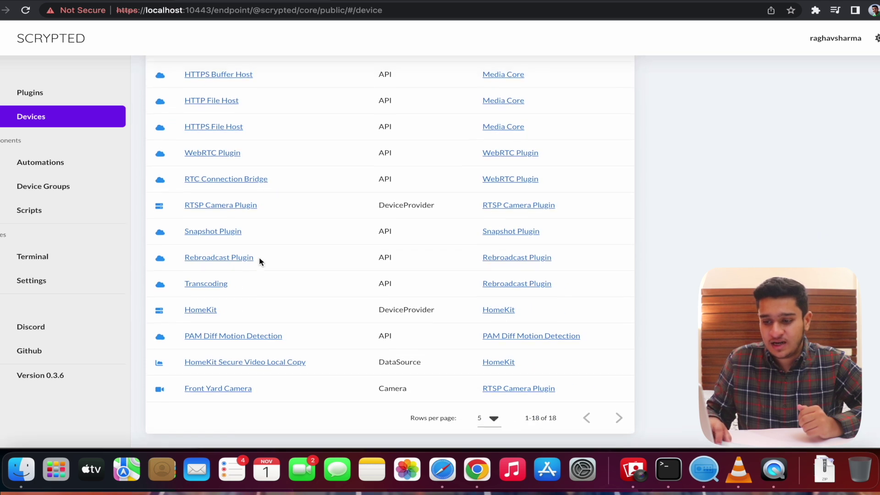
pyautogui.click(230, 206)
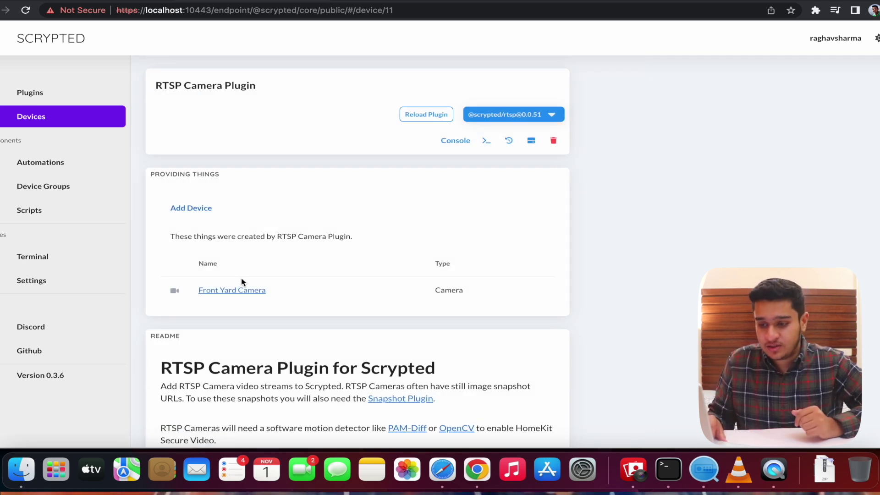
pyautogui.click(243, 290)
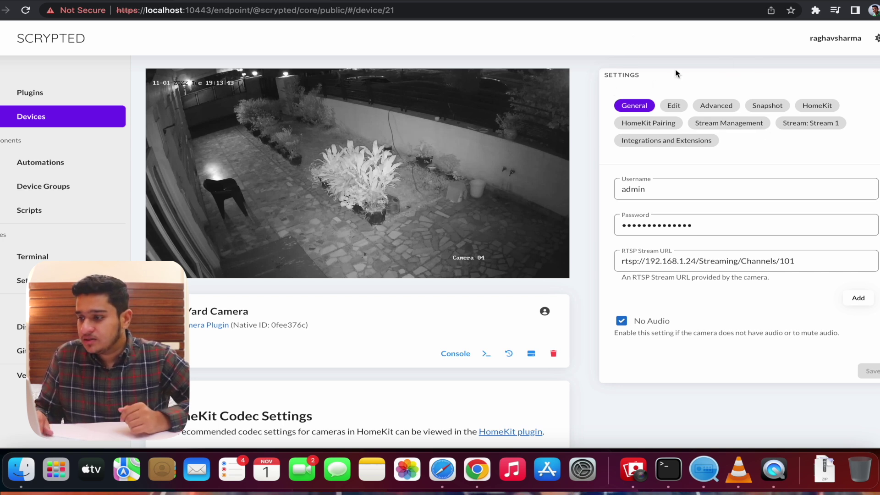
# Step through the Edit, Advanced, Snapshot, HomeKit, HomeKit Pairing and Stream Management sections, ending on Stream 1.
pyautogui.click(673, 107)
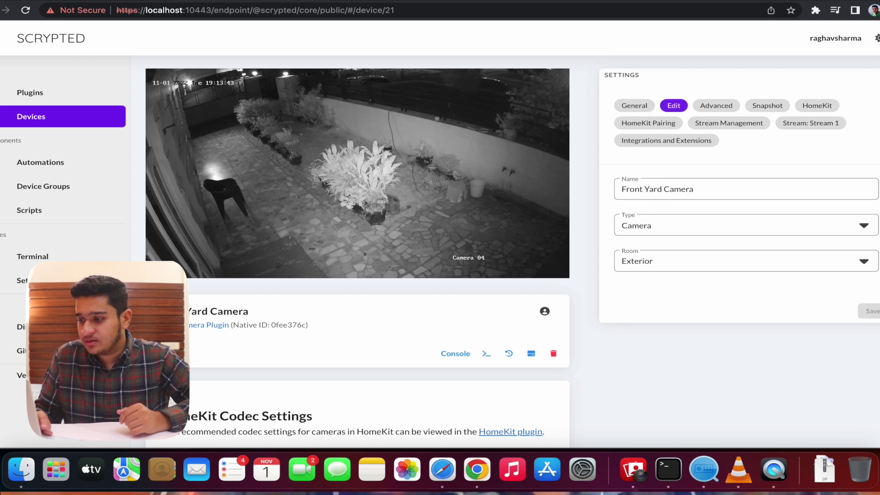
pyautogui.click(732, 106)
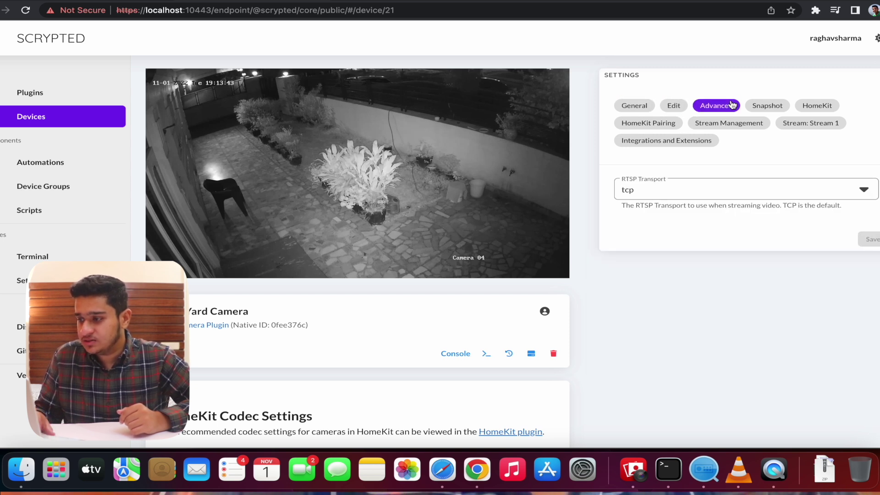
pyautogui.click(774, 108)
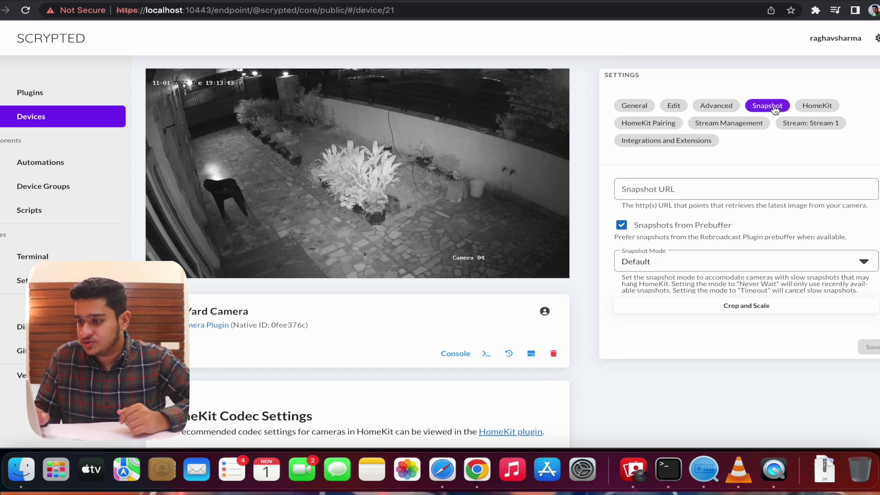
pyautogui.click(827, 110)
pyautogui.click(670, 127)
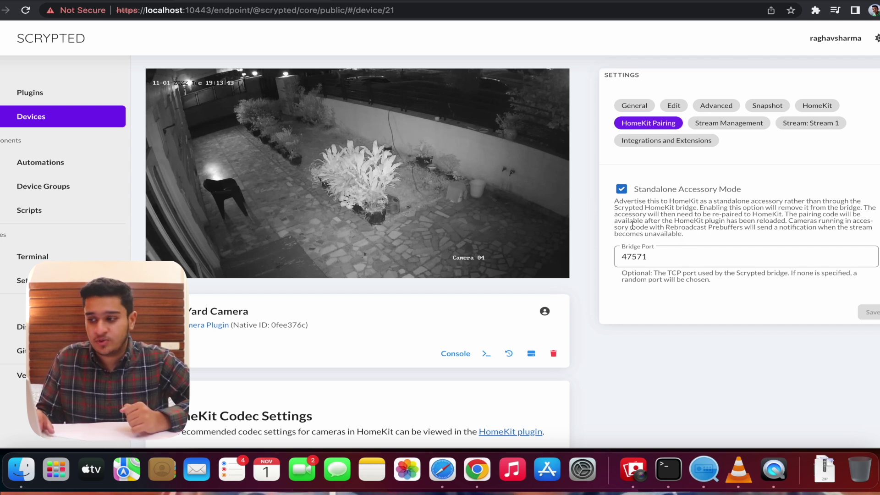
pyautogui.click(727, 127)
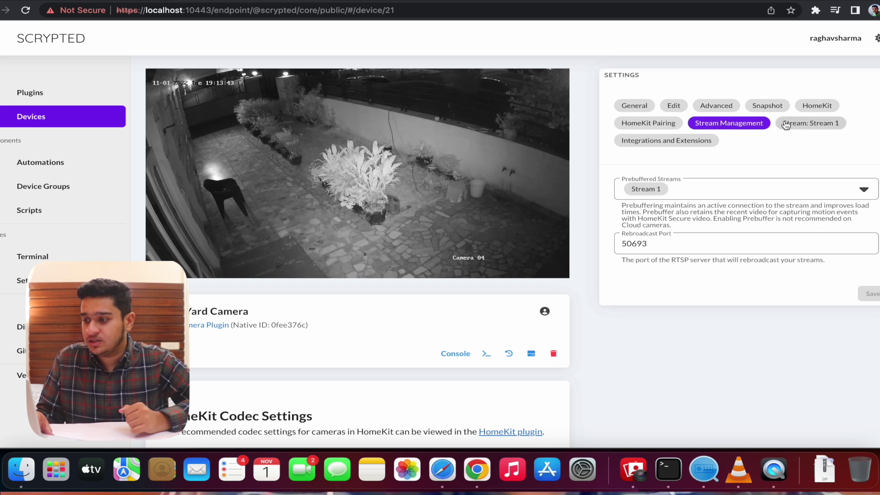
pyautogui.click(785, 124)
# Check the detected h264 codec and 1.576 keyframe interval against the Hikvision video configuration in Safari.
pyautogui.scroll(-3, 789, 256)
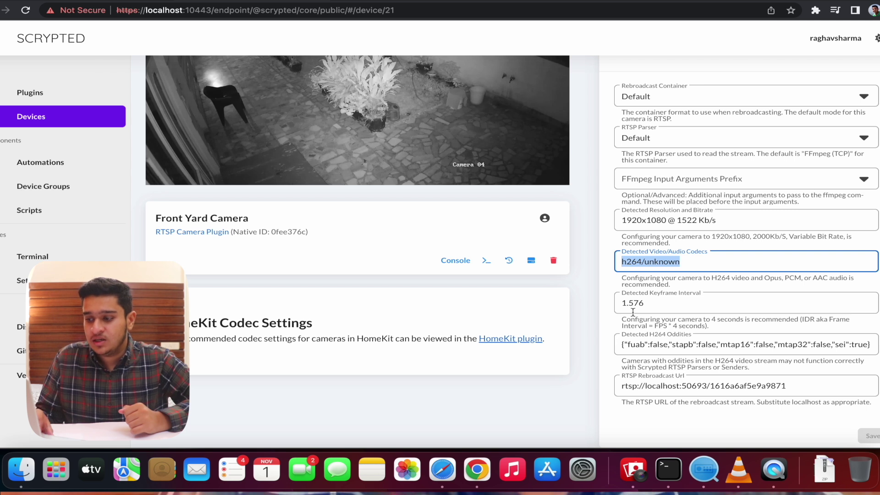
pyautogui.click(648, 305)
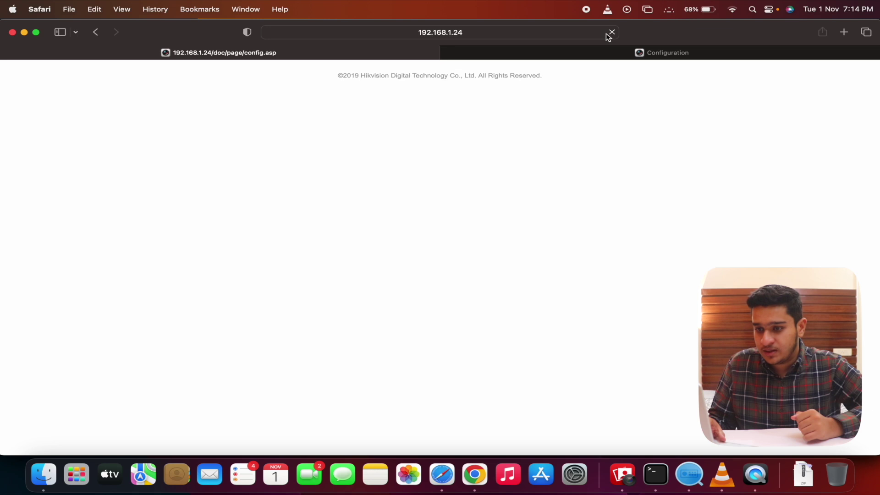
pyautogui.click(610, 32)
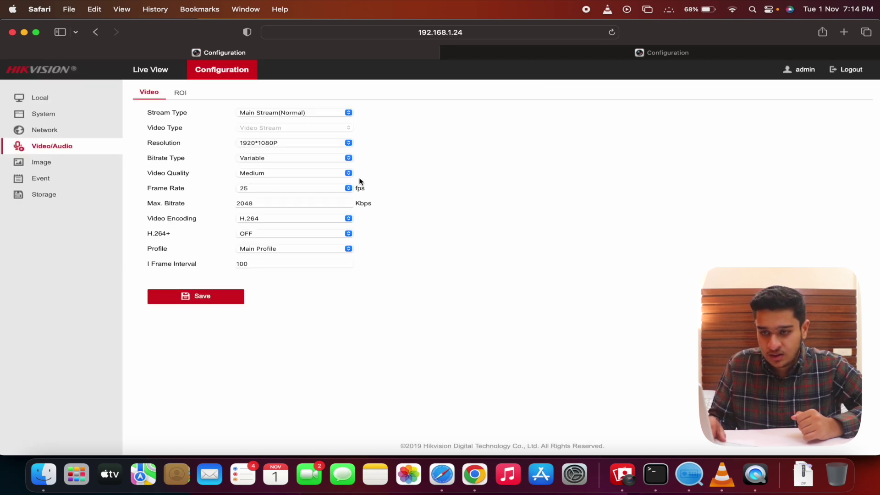
# Set the Hikvision main stream to 25 fps and keep video quality at Medium.
pyautogui.click(298, 189)
pyautogui.click(299, 189)
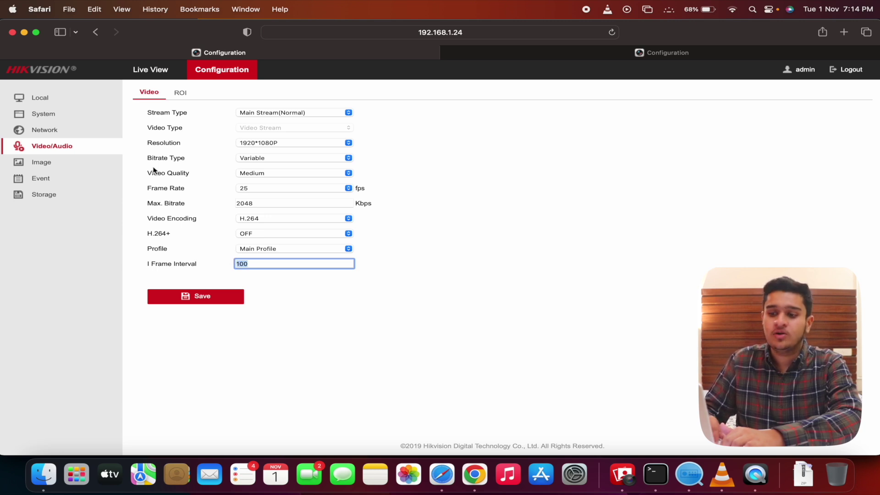
pyautogui.click(269, 173)
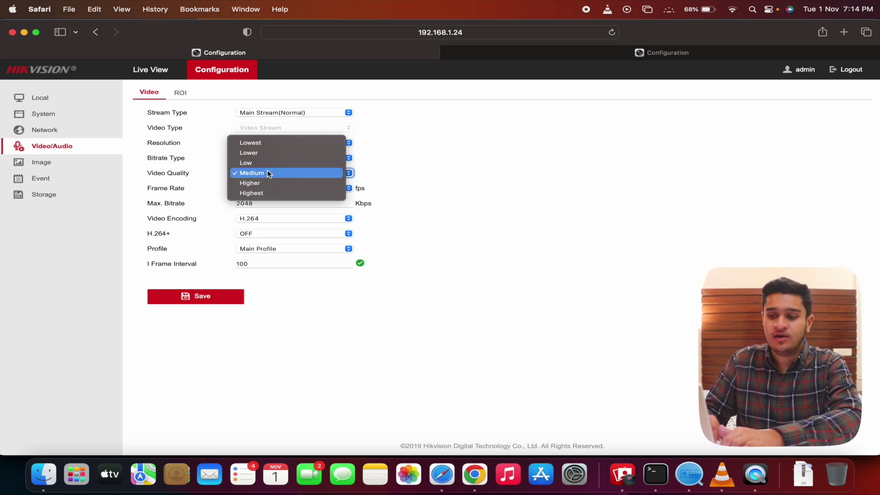
pyautogui.click(411, 179)
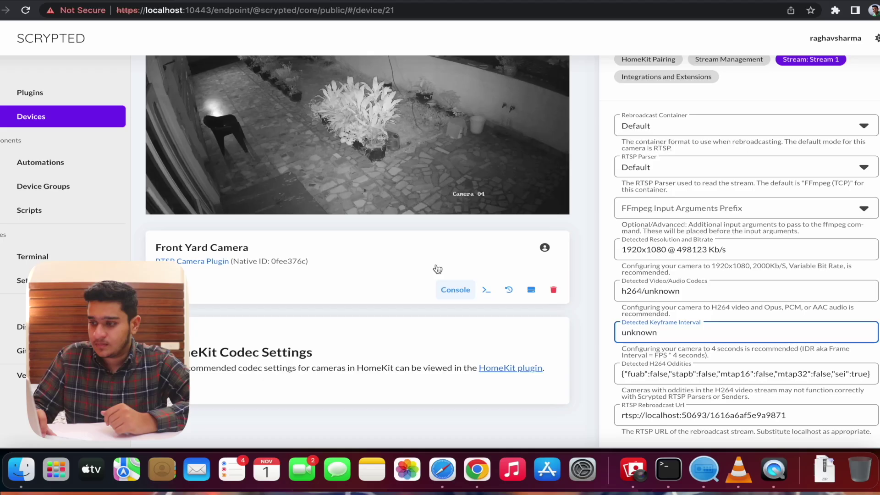
# Enlarge the Front Yard Camera's live preview, then close it again.
pyautogui.scroll(-2, 764, 328)
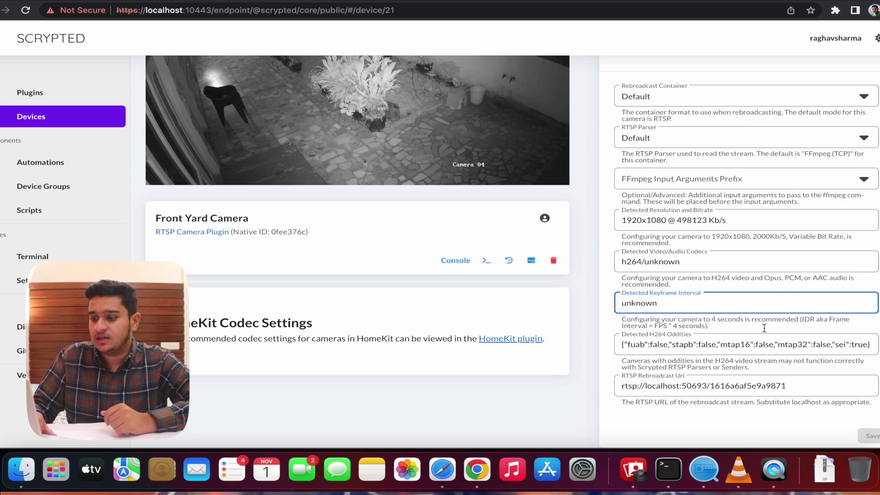
pyautogui.scroll(5, 764, 328)
pyautogui.click(310, 134)
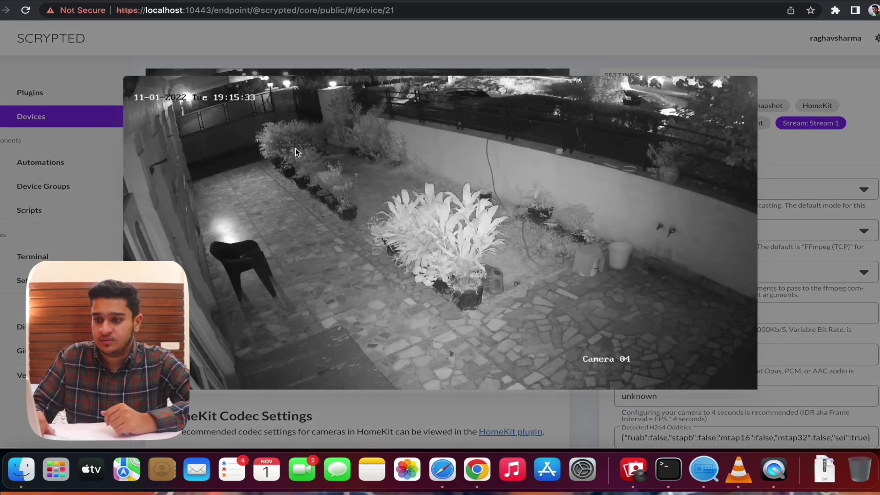
pyautogui.press('Escape')
# Enable PAM Diff Motion Detection under Integrations and Extensions and review its settings.
pyautogui.click(666, 157)
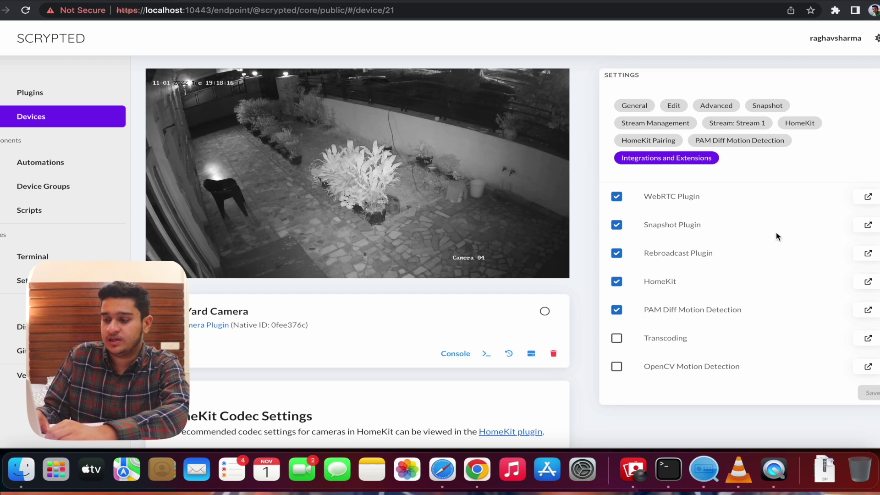
pyautogui.click(647, 141)
pyautogui.click(739, 140)
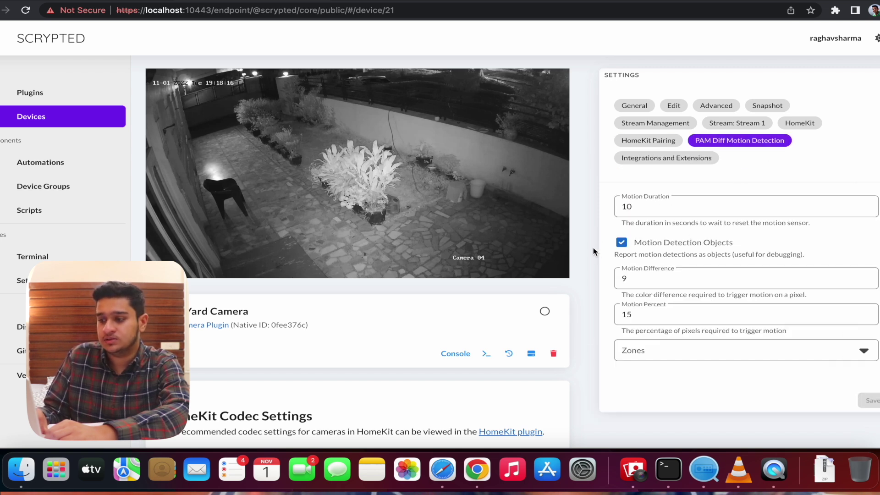
pyautogui.click(736, 123)
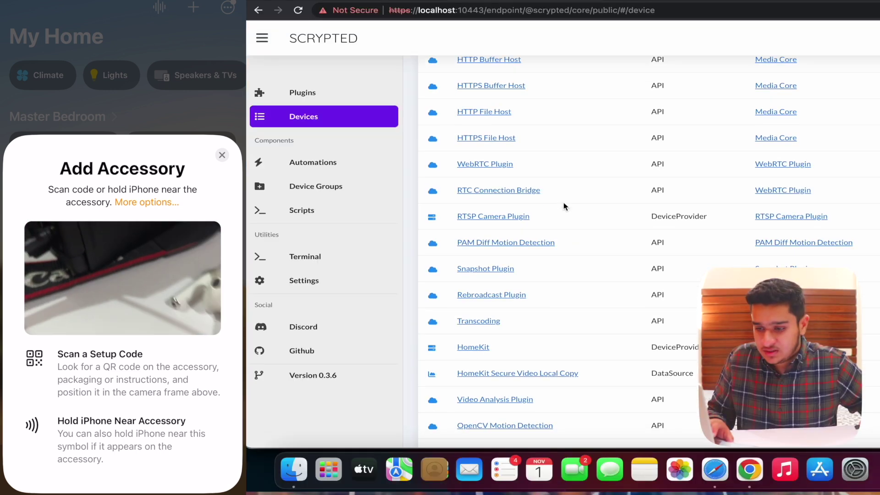
# Open the HomeKit plugin's device page in Scrypted and scroll through it.
pyautogui.scroll(-2, 510, 304)
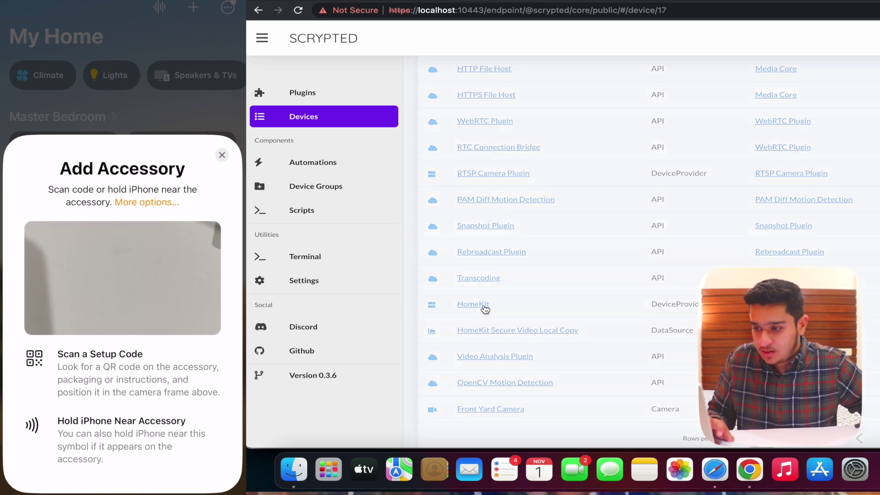
pyautogui.click(483, 309)
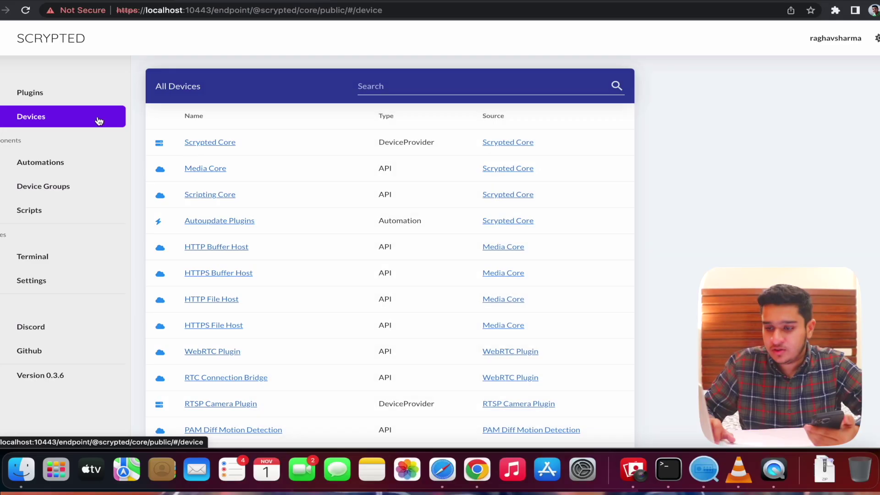
pyautogui.scroll(-5, 309, 200)
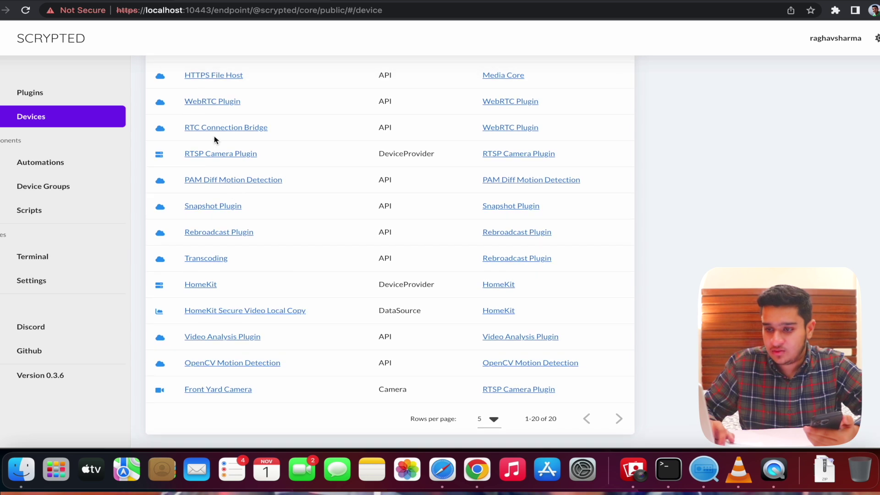
# Open the Front Yard Camera's HomeKit settings and scroll down to its pairing QR code.
pyautogui.scroll(3, 236, 336)
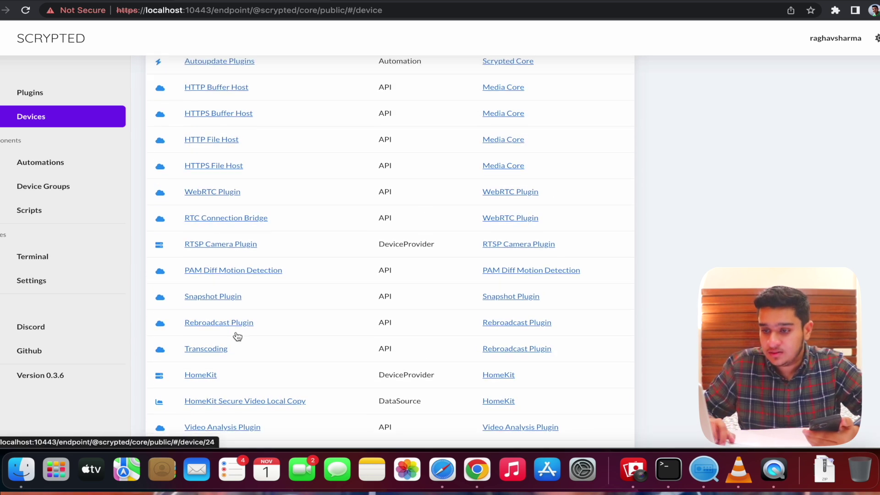
pyautogui.click(238, 245)
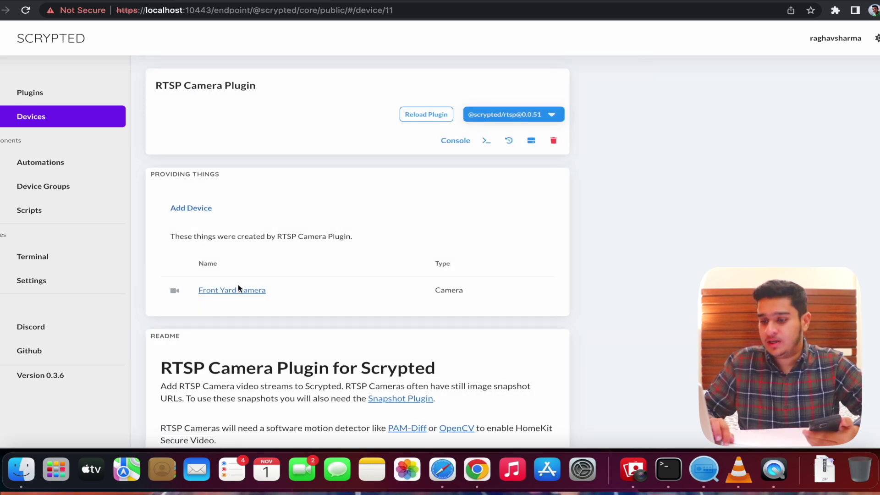
pyautogui.click(239, 289)
pyautogui.click(677, 143)
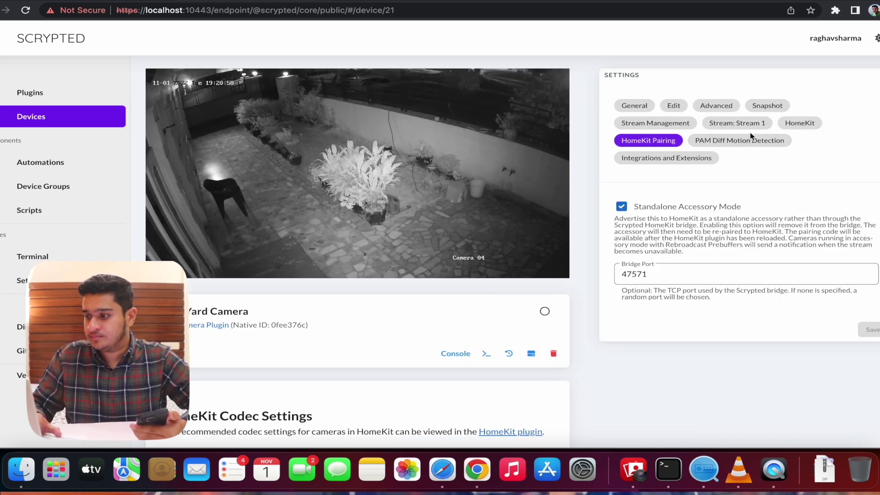
pyautogui.click(795, 126)
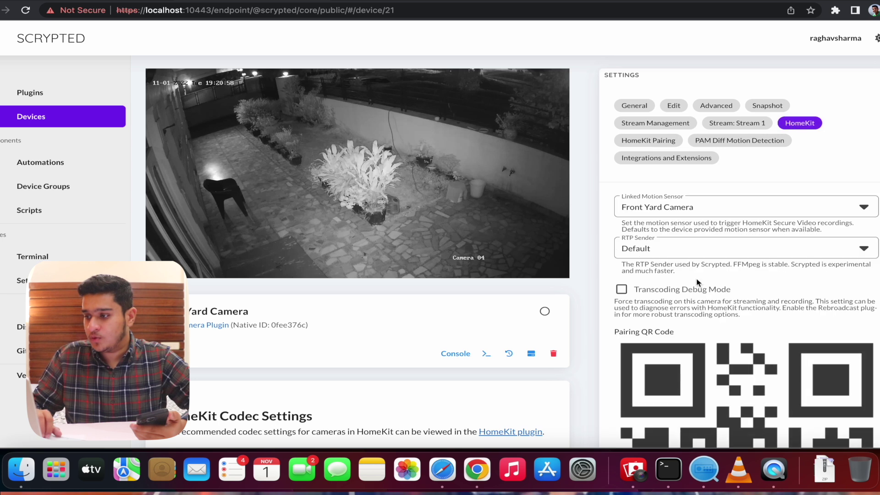
pyautogui.scroll(-5, 697, 281)
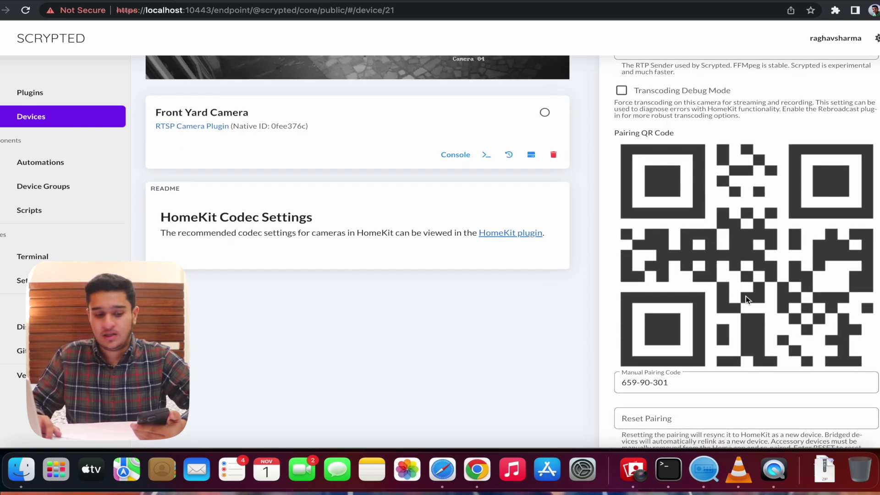